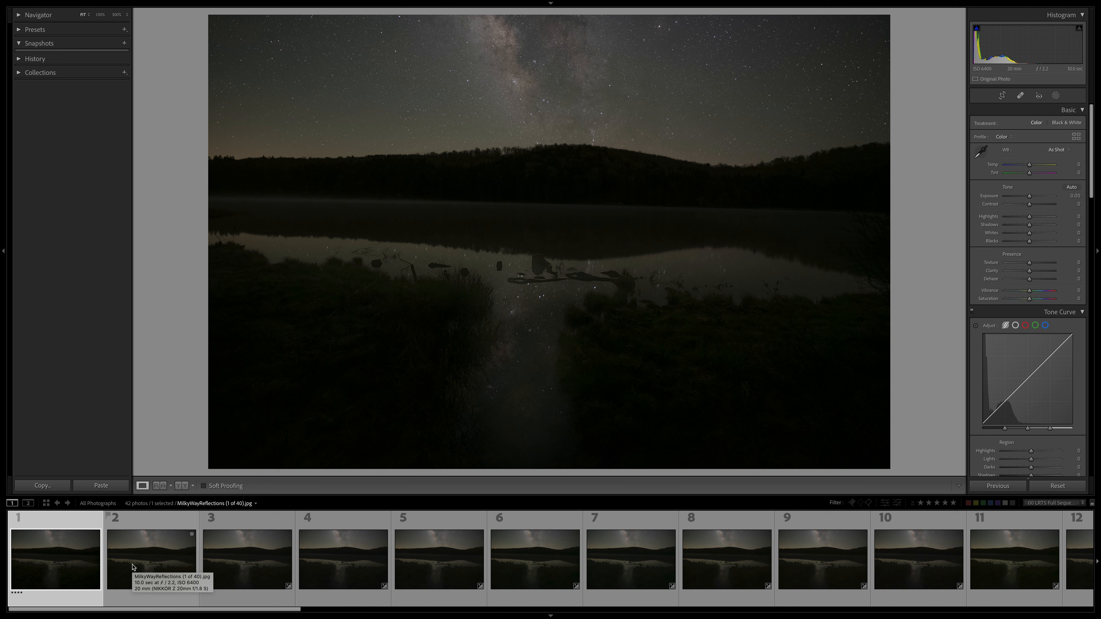
# Look through the filmstrip frames of both Milky Way sequences, ending on MilkyWayReflections (1 of 40).jpg.
pyautogui.click(139, 569)
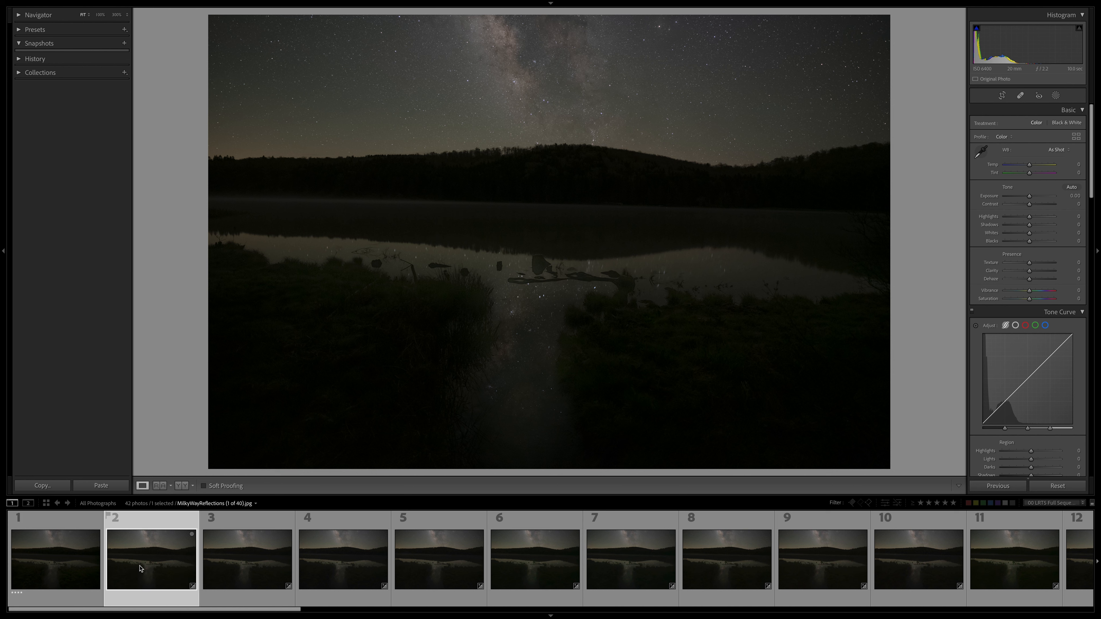
pyautogui.press('Right')
pyautogui.press('Right')
pyautogui.press('Right')
pyautogui.press('Right')
pyautogui.press('Right')
pyautogui.press('Right')
pyautogui.press('Right')
pyautogui.press('Right')
pyautogui.press('Right')
pyautogui.press('Right')
pyautogui.press('Right')
pyautogui.press('Right')
pyautogui.press('Right')
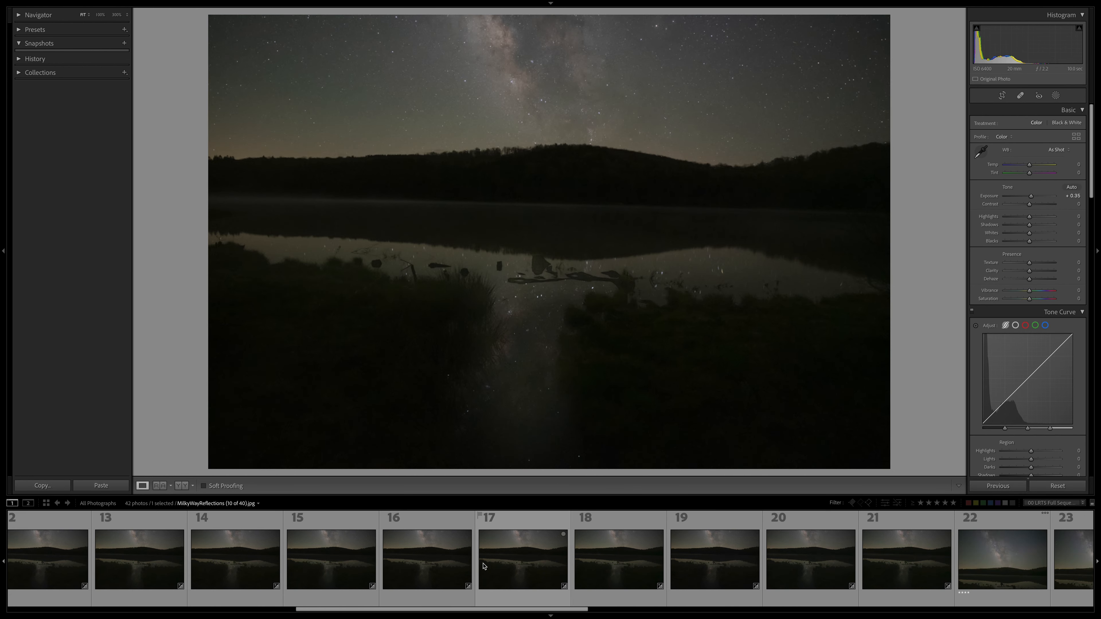
pyautogui.press('Right')
pyautogui.press('Right')
pyautogui.press('Right')
pyautogui.press('Right')
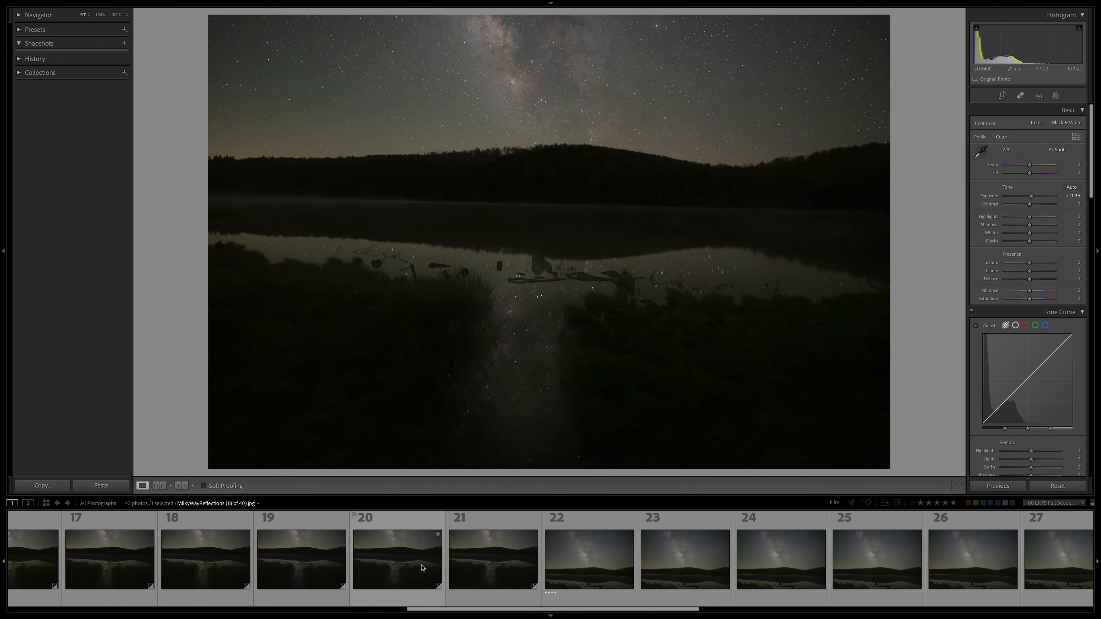
pyautogui.click(457, 561)
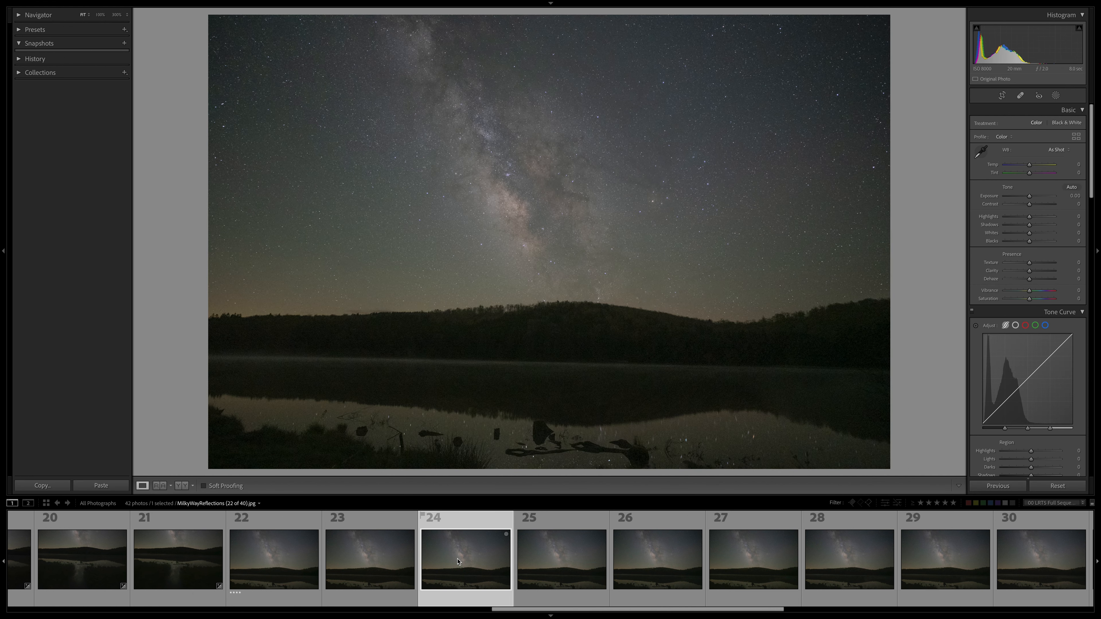
pyautogui.scroll(10, 458, 562)
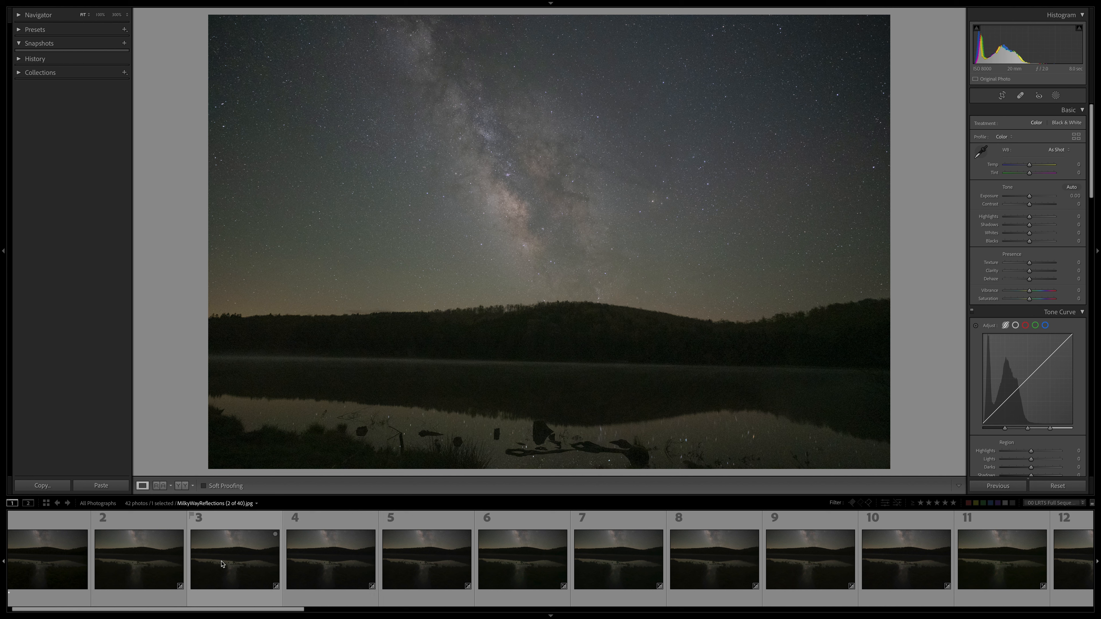
pyautogui.scroll(1, 193, 562)
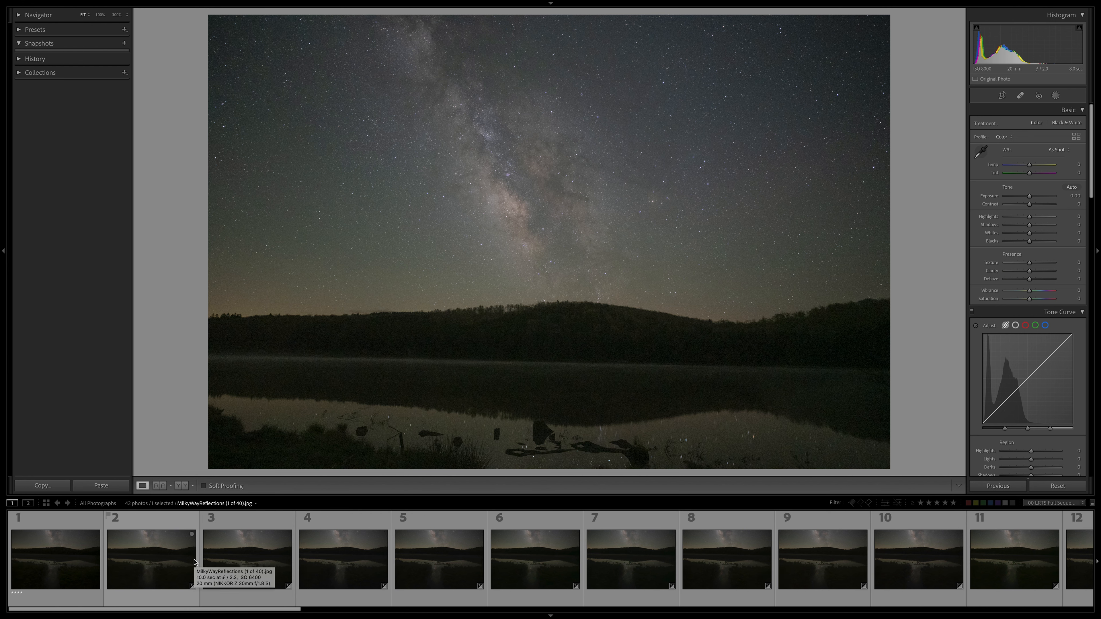
pyautogui.click(166, 565)
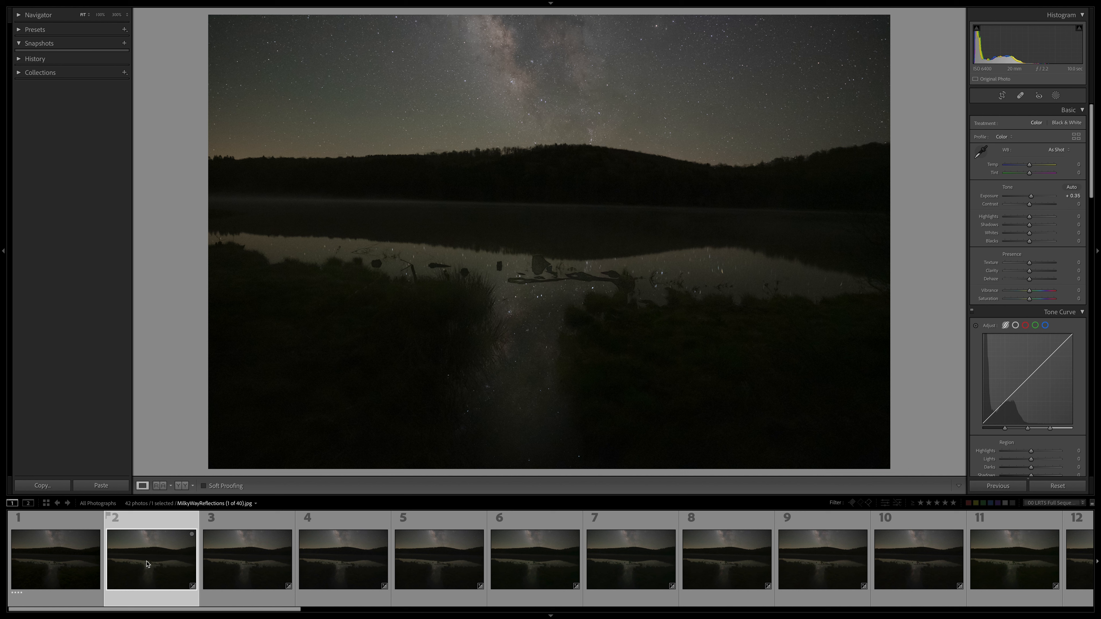
# Leave Lightroom's full-screen view and switch to Starry Landscape Stacker.
pyautogui.moveTo(429, 3)
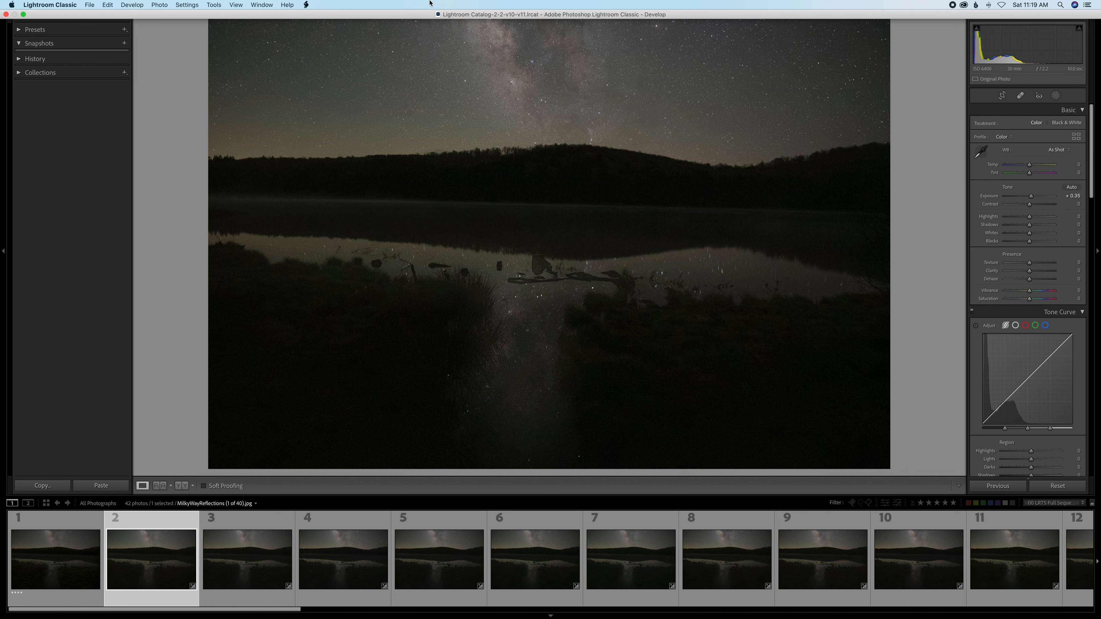
pyautogui.moveTo(47, 3)
pyautogui.click(24, 15)
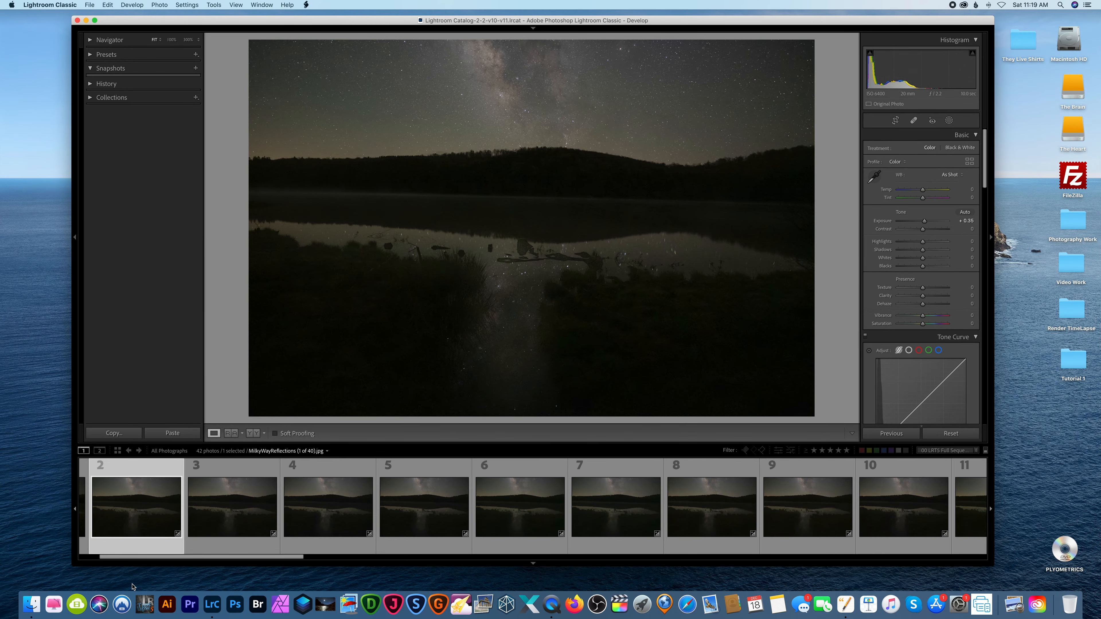
pyautogui.click(333, 602)
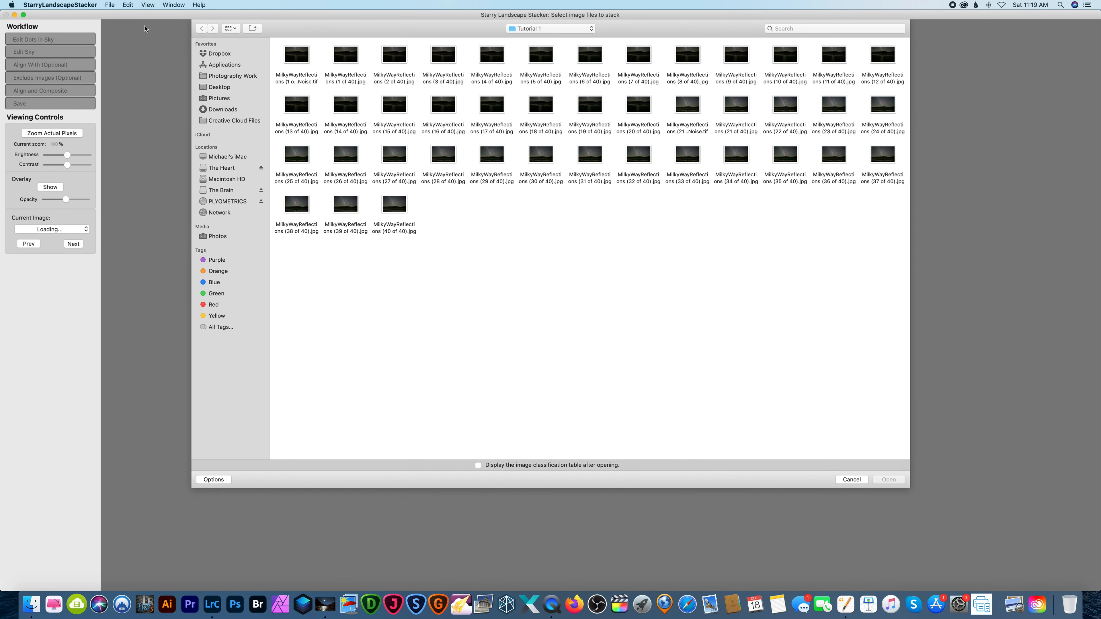
# Open MilkyWayReflections (1 of 40).jpg through (20 of 40).jpg from the Tutorial 1 folder for stacking.
pyautogui.click(354, 57)
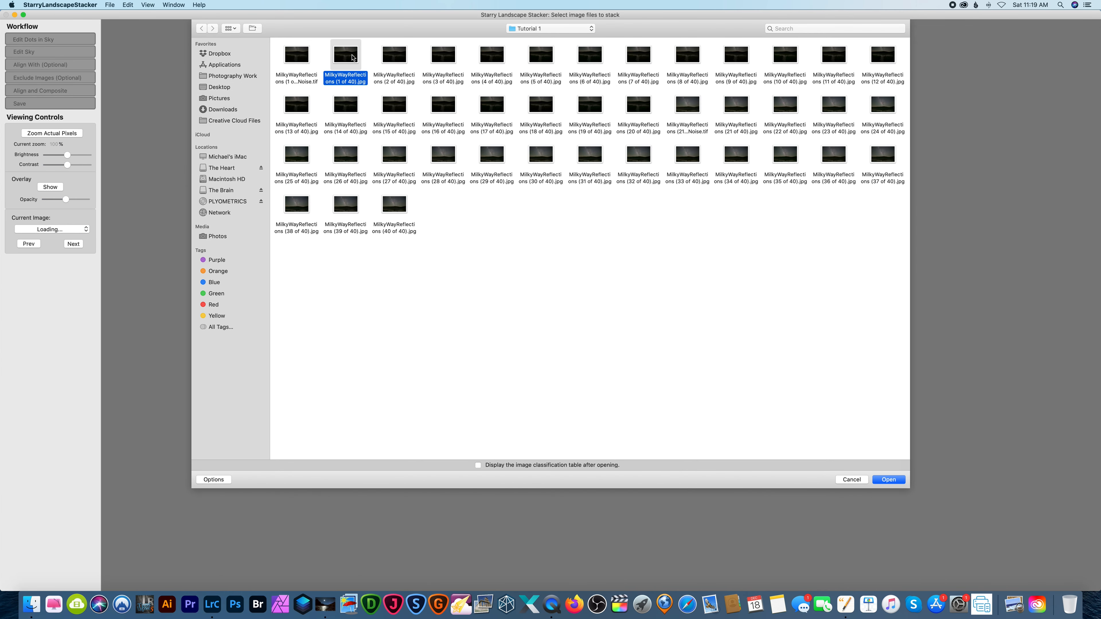
pyautogui.keyDown('super'); pyautogui.click(886, 59); pyautogui.keyUp('super')
pyautogui.click(415, 86)
pyautogui.moveTo(327, 52); pyautogui.dragTo(880, 74)
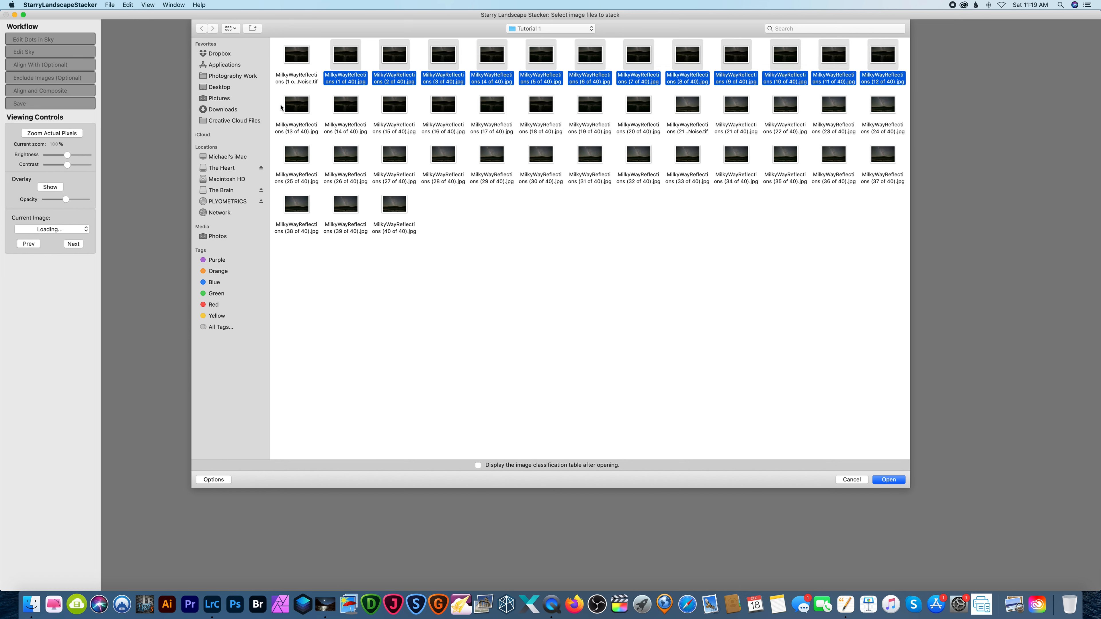
pyautogui.moveTo(281, 107); pyautogui.dragTo(641, 111)
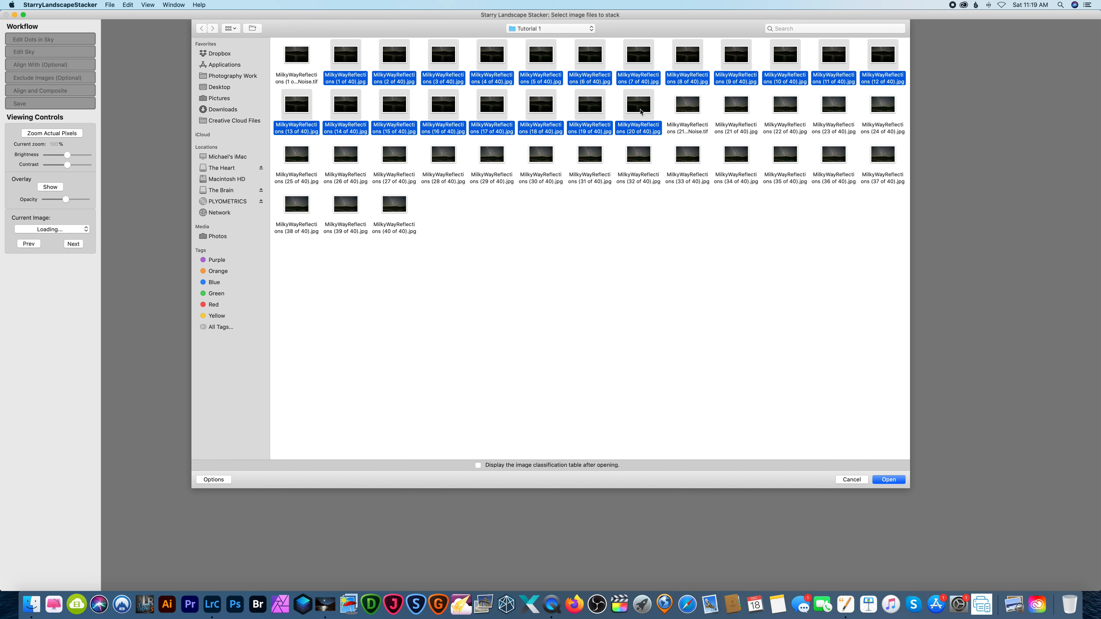
pyautogui.click(888, 480)
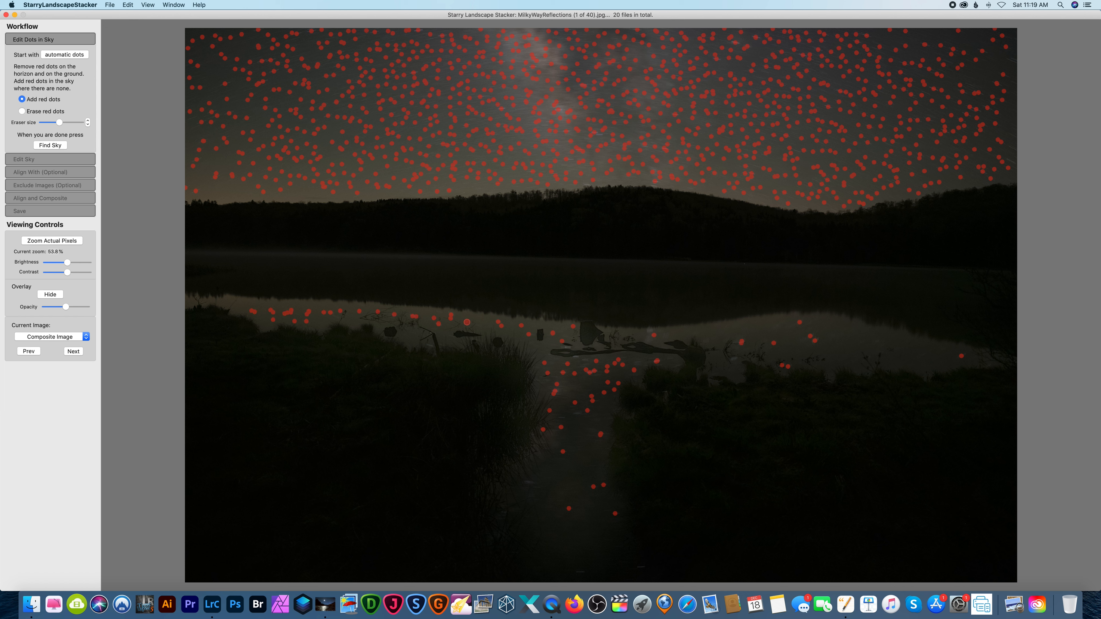
# Add red dots across the star reflections in the water and compute the sky mask.
pyautogui.click(560, 328)
pyautogui.click(548, 341)
pyautogui.moveTo(587, 439)
pyautogui.mouseDown()
pyautogui.moveTo(588, 413)
pyautogui.moveTo(569, 490)
pyautogui.moveTo(601, 407)
pyautogui.mouseUp()
pyautogui.moveTo(758, 342)
pyautogui.mouseDown()
pyautogui.moveTo(820, 330)
pyautogui.moveTo(852, 341)
pyautogui.mouseUp()
pyautogui.click(57, 146)
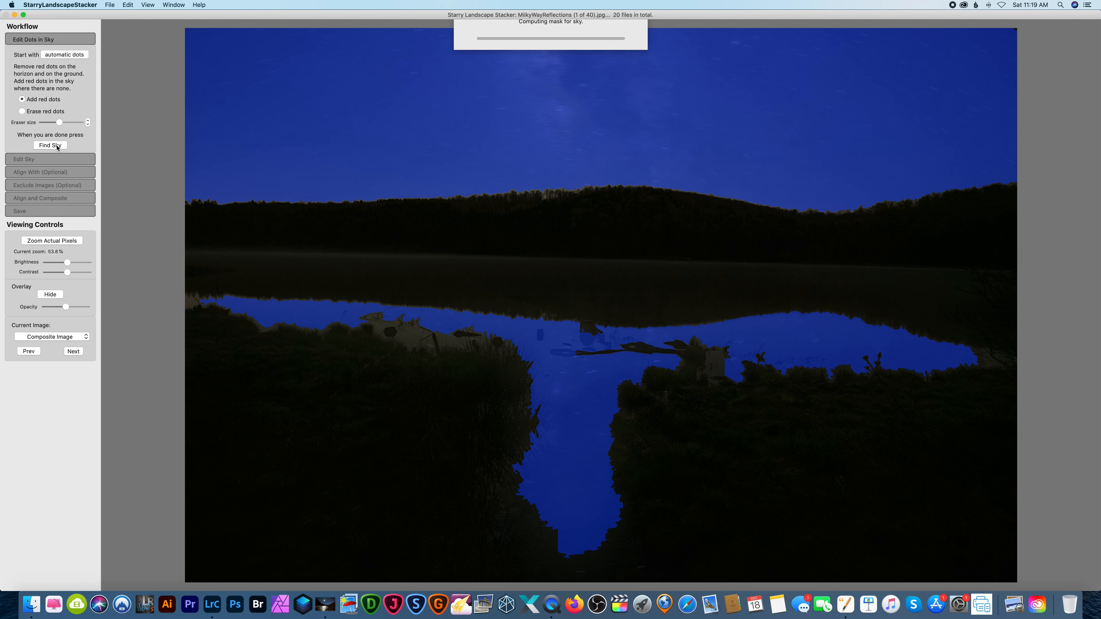
# Reduce the brush size and paint missed water patches near the left shore as sky at 200% zoom.
pyautogui.press('super+plus')
pyautogui.press('super+plus')
pyautogui.press('super+plus')
pyautogui.press('super+plus')
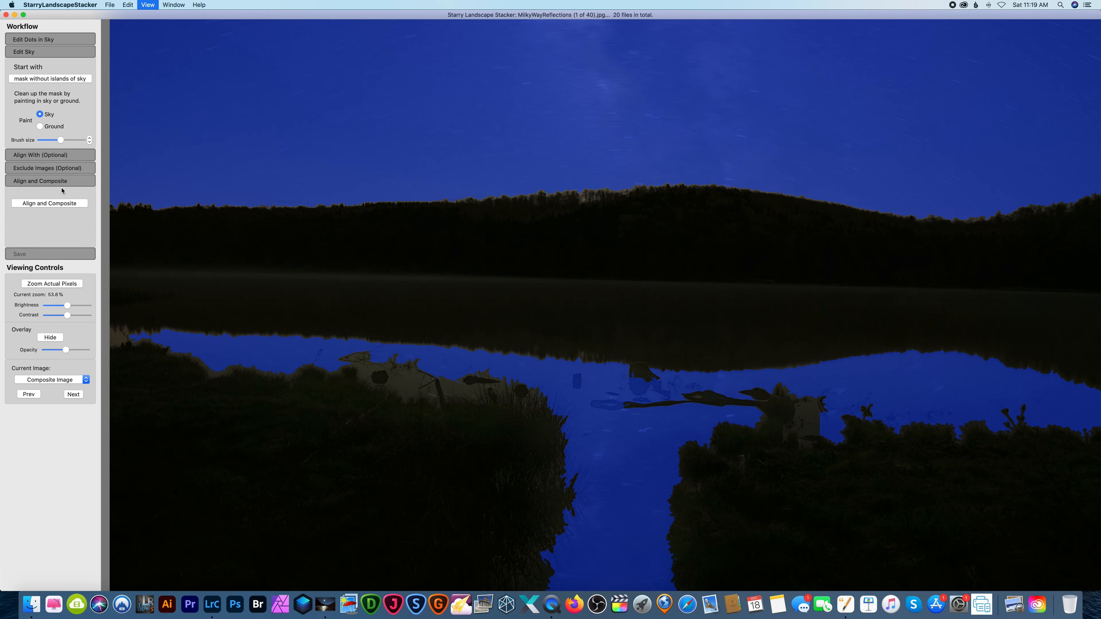
pyautogui.scroll(-10, 239, 252)
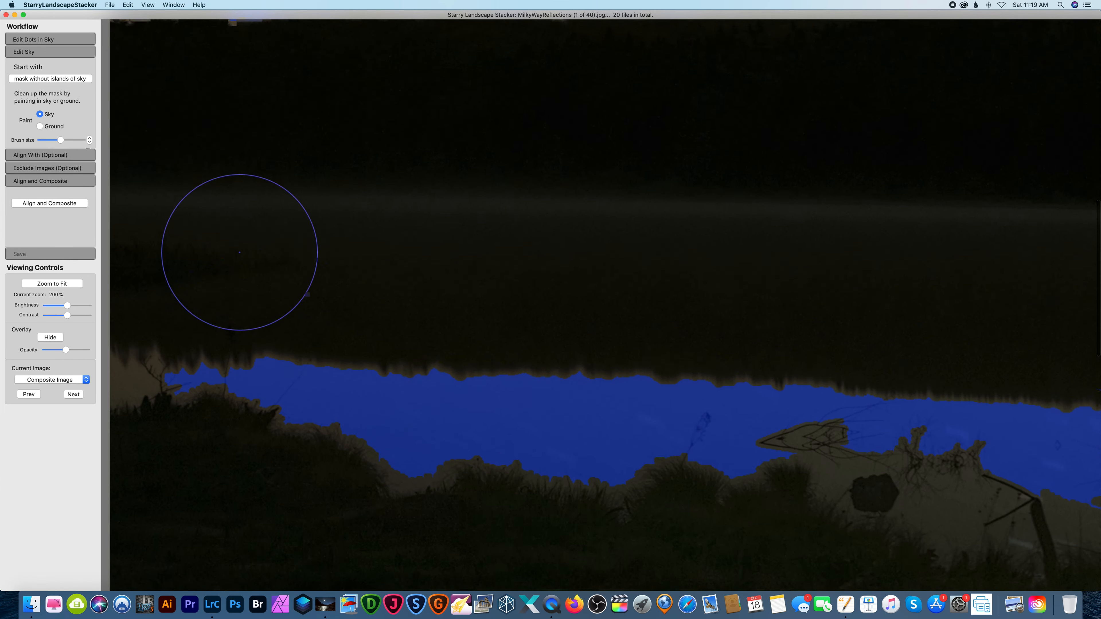
pyautogui.scroll(-3, 239, 253)
pyautogui.moveTo(61, 140); pyautogui.dragTo(47, 140)
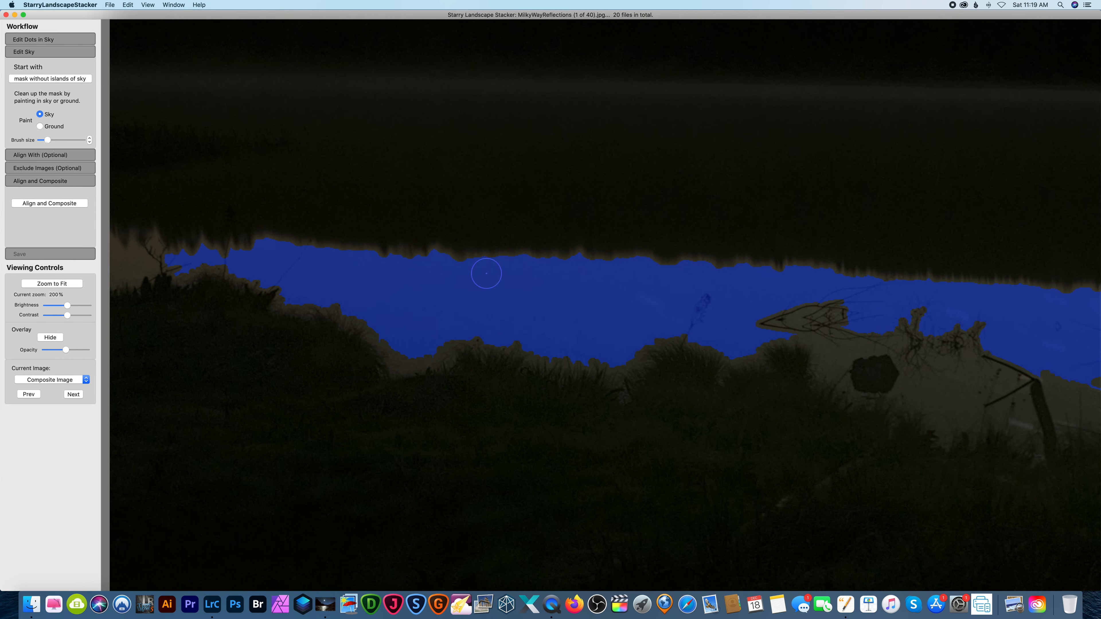
pyautogui.hscroll(5, 485, 276)
pyautogui.moveTo(669, 397); pyautogui.dragTo(647, 367)
pyautogui.hscroll(3, 663, 390)
pyautogui.hscroll(4, 694, 373)
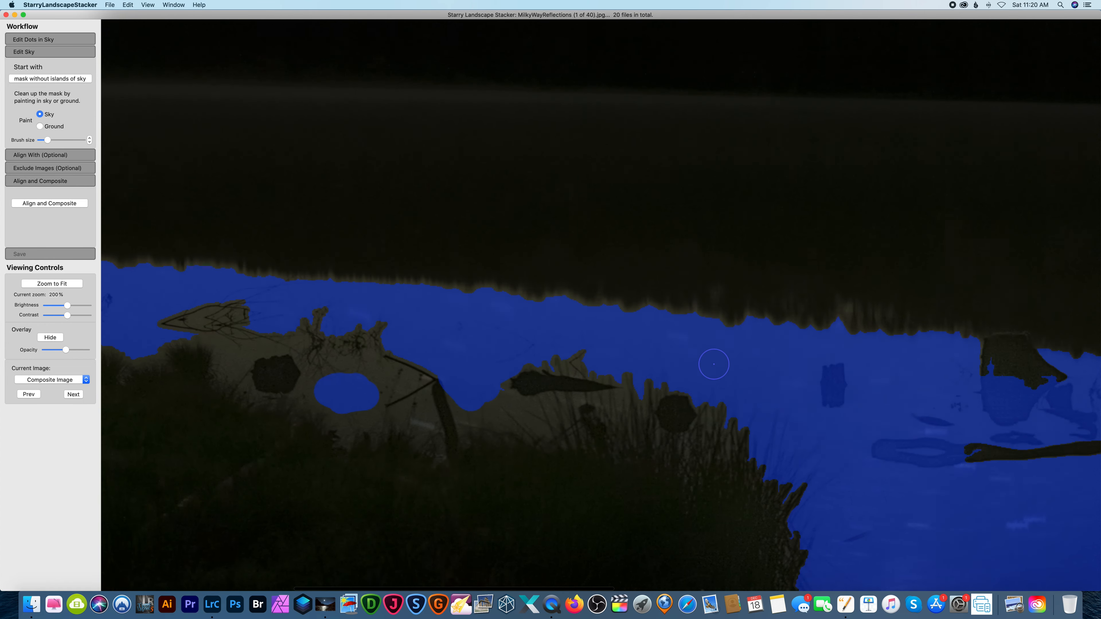
# Shrink the brush further and paint the water around the left shore's rock and branches as sky.
pyautogui.scroll(-1, 710, 361)
pyautogui.moveTo(47, 140); pyautogui.dragTo(42, 140)
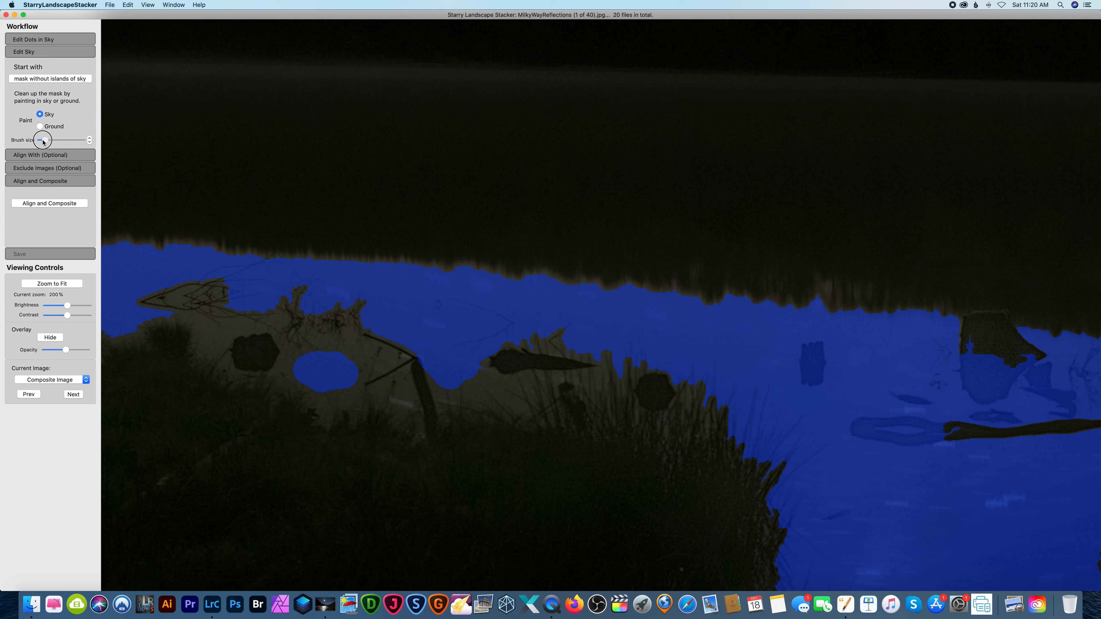
pyautogui.moveTo(401, 404); pyautogui.dragTo(403, 390)
pyautogui.moveTo(298, 368)
pyautogui.mouseDown()
pyautogui.moveTo(285, 364)
pyautogui.moveTo(352, 356)
pyautogui.mouseUp()
pyautogui.hscroll(10, 260, 339)
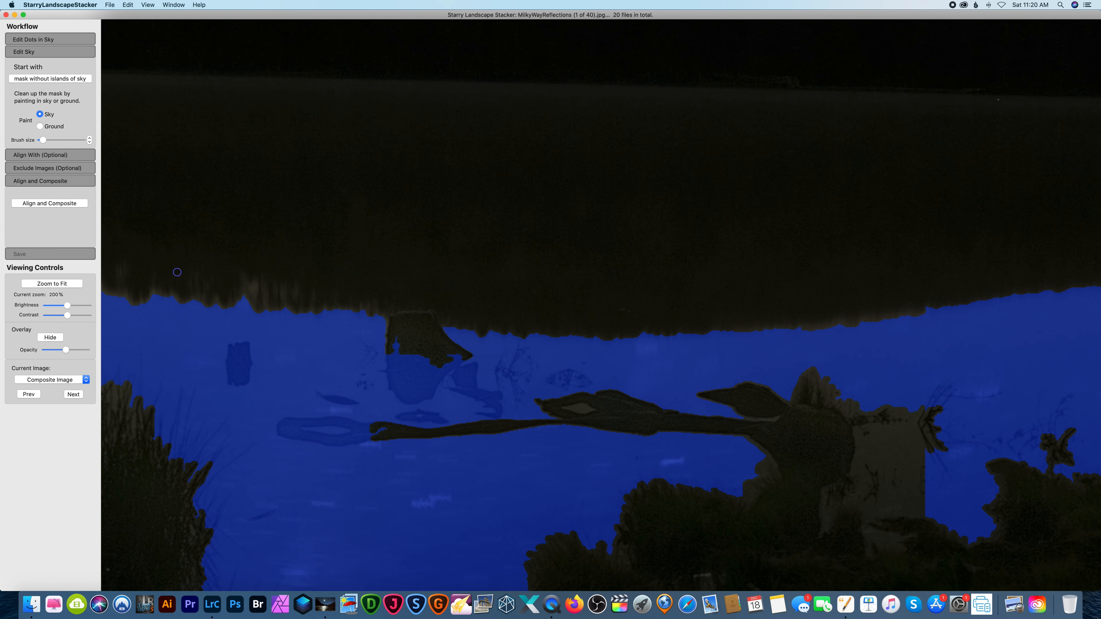
# Paint the protruding rocks, stump and floating logs in the middle of the water as ground.
pyautogui.click(40, 127)
pyautogui.moveTo(404, 361)
pyautogui.mouseDown()
pyautogui.moveTo(392, 363)
pyautogui.moveTo(397, 383)
pyautogui.moveTo(406, 352)
pyautogui.moveTo(405, 386)
pyautogui.moveTo(427, 359)
pyautogui.moveTo(428, 375)
pyautogui.moveTo(459, 357)
pyautogui.moveTo(421, 397)
pyautogui.moveTo(392, 377)
pyautogui.moveTo(426, 394)
pyautogui.mouseUp()
pyautogui.moveTo(229, 358)
pyautogui.mouseDown()
pyautogui.moveTo(243, 377)
pyautogui.moveTo(249, 367)
pyautogui.mouseUp()
pyautogui.moveTo(287, 424)
pyautogui.mouseDown()
pyautogui.moveTo(330, 422)
pyautogui.moveTo(320, 438)
pyautogui.moveTo(387, 447)
pyautogui.mouseUp()
pyautogui.click(40, 114)
pyautogui.click(38, 126)
pyautogui.hscroll(4, 385, 376)
pyautogui.moveTo(386, 377)
pyautogui.mouseDown()
pyautogui.moveTo(420, 397)
pyautogui.moveTo(413, 413)
pyautogui.mouseUp()
pyautogui.moveTo(328, 417); pyautogui.dragTo(370, 419)
pyautogui.moveTo(253, 399); pyautogui.dragTo(279, 403)
# Paint the unmasked water beside the large stump on the right shore as sky.
pyautogui.hscroll(10, 279, 403)
pyautogui.click(40, 114)
pyautogui.moveTo(621, 446)
pyautogui.mouseDown()
pyautogui.moveTo(683, 464)
pyautogui.moveTo(626, 439)
pyautogui.moveTo(649, 489)
pyautogui.moveTo(634, 471)
pyautogui.mouseUp()
pyautogui.hscroll(20, 813, 454)
pyautogui.hscroll(-20, 737, 442)
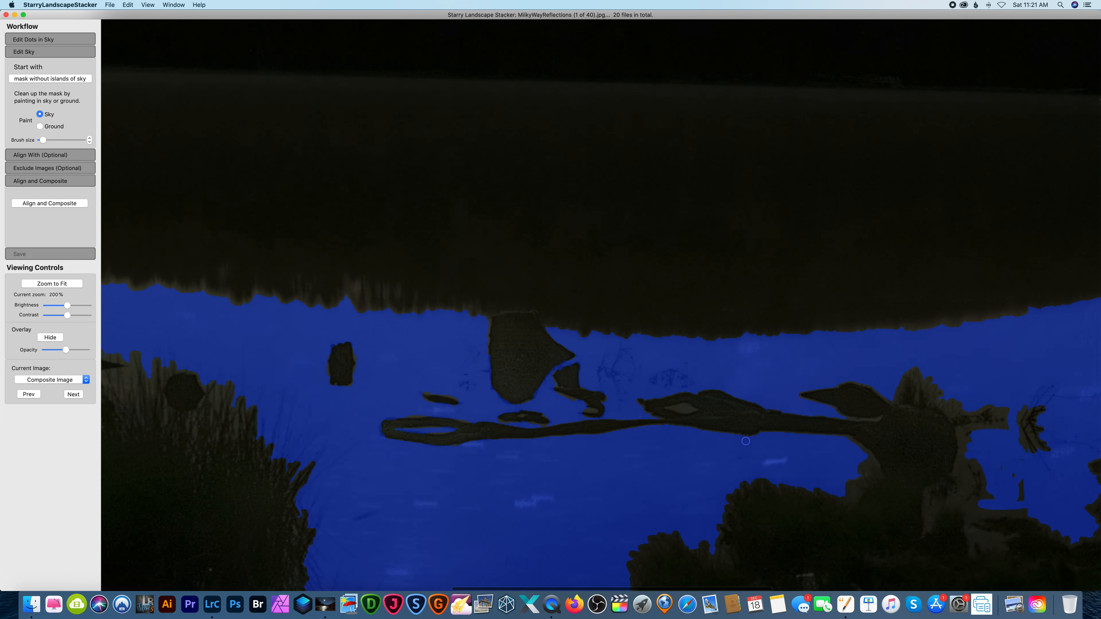
# Check the whole mask on the fitted image, and align and composite the 20 frames.
pyautogui.press('alt')
pyautogui.hscroll(-20, 238, 343)
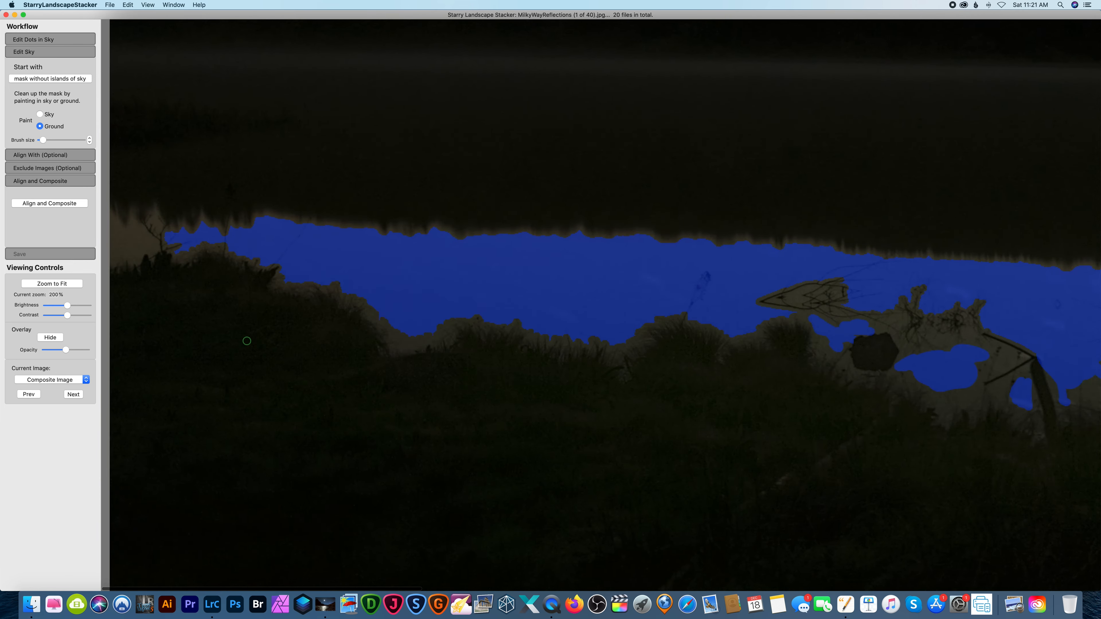
pyautogui.click(52, 284)
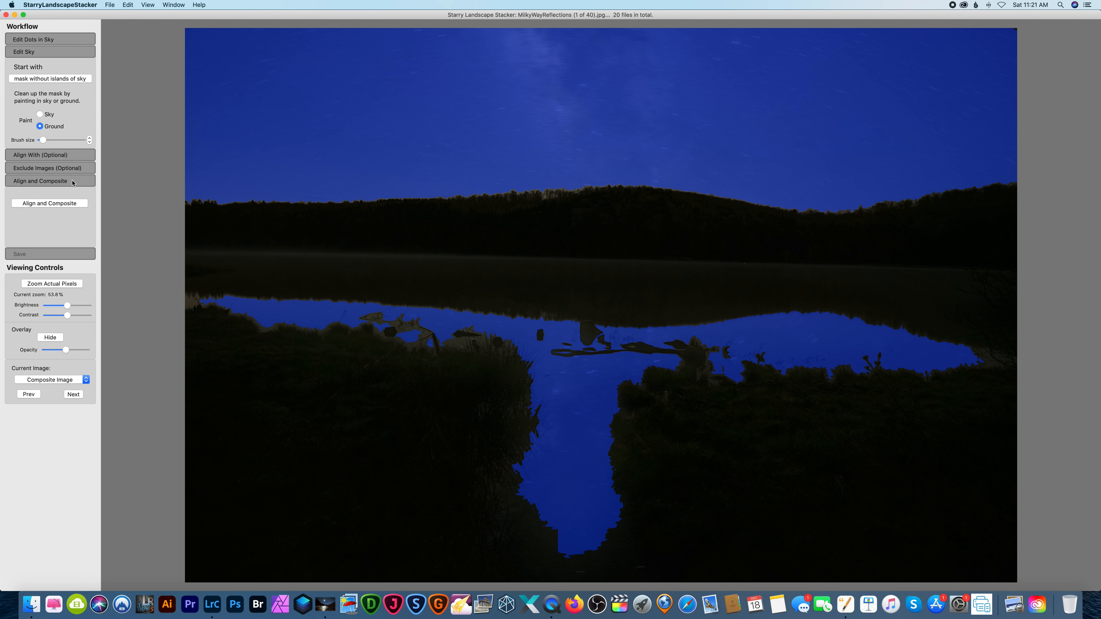
pyautogui.click(52, 204)
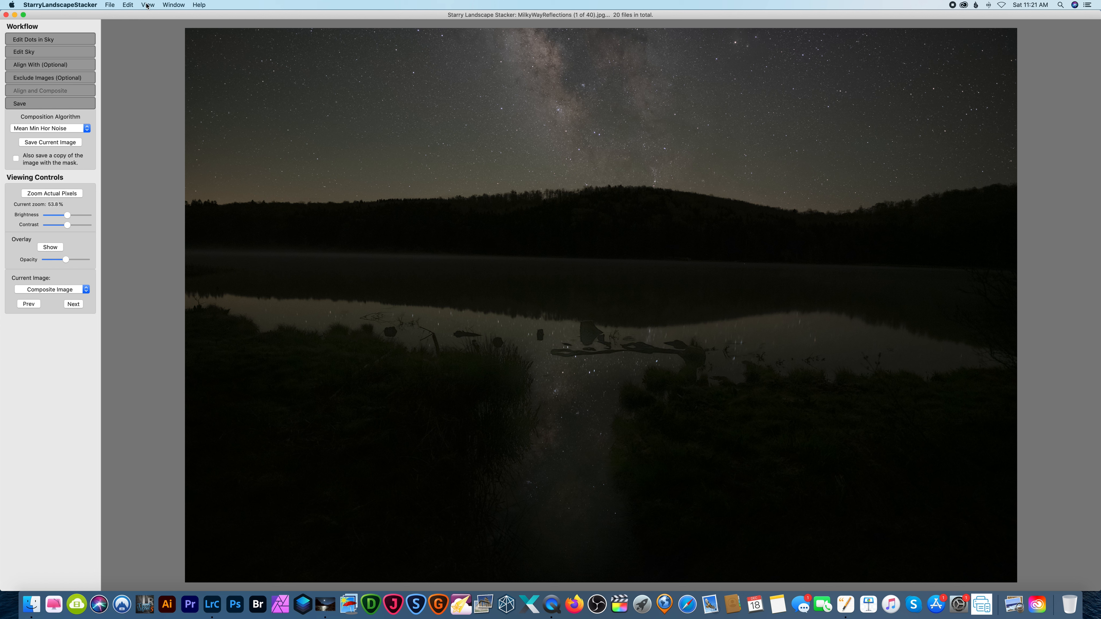
# Close the stacked image window and return to Lightroom Classic.
pyautogui.click(110, 5)
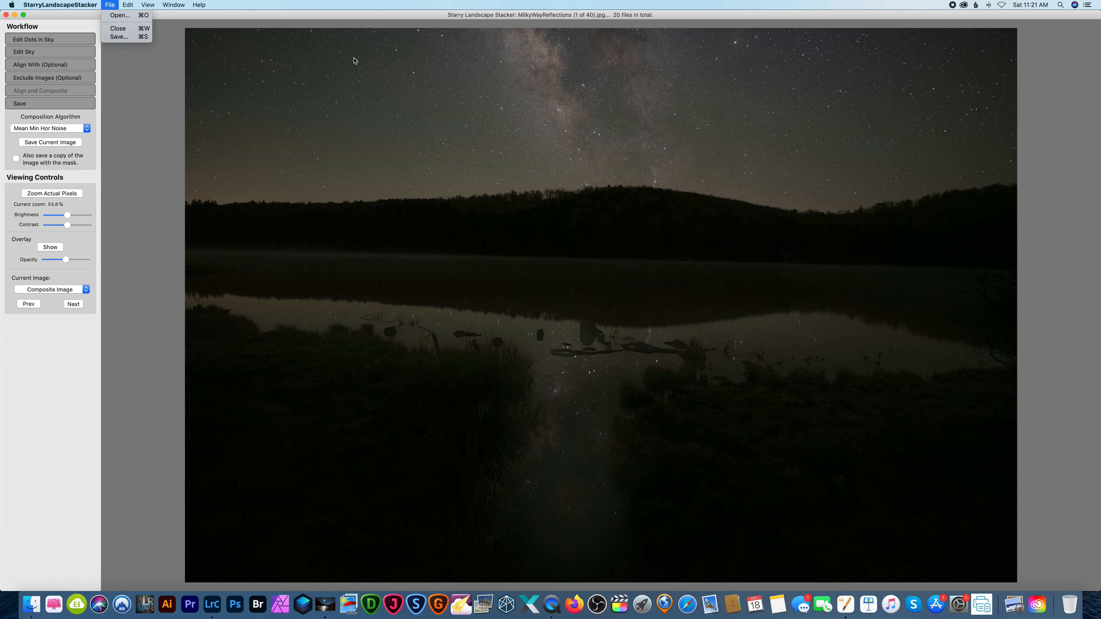
pyautogui.click(45, 18)
pyautogui.click(6, 15)
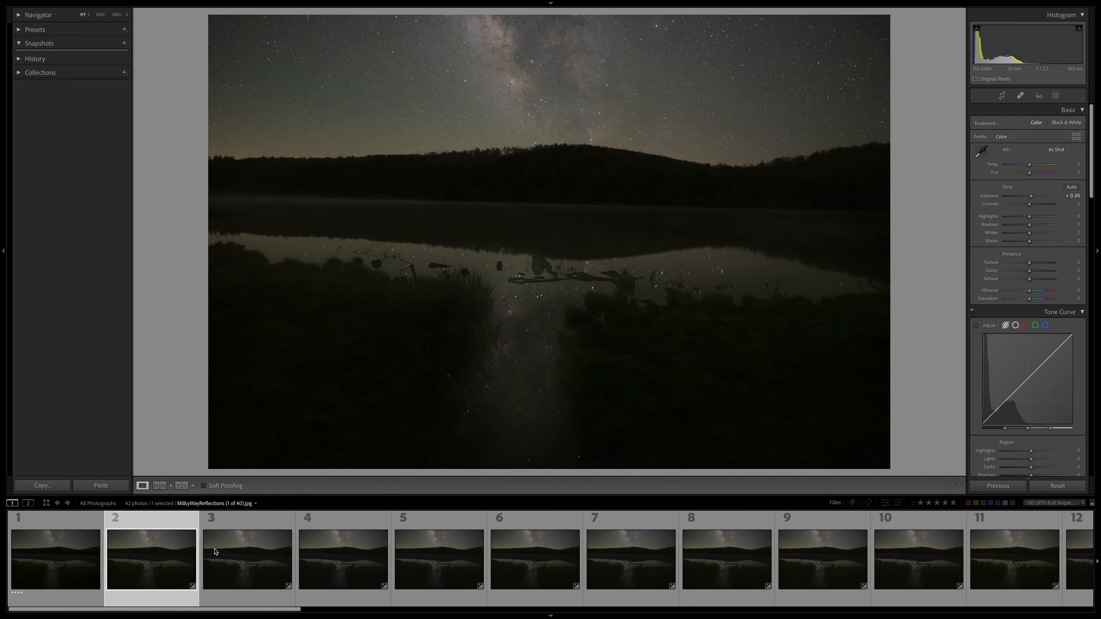
# Review the second sequence of sky frames starting at MilkyWayReflections (21 of 40).jpg.
pyautogui.hscroll(15, 581, 547)
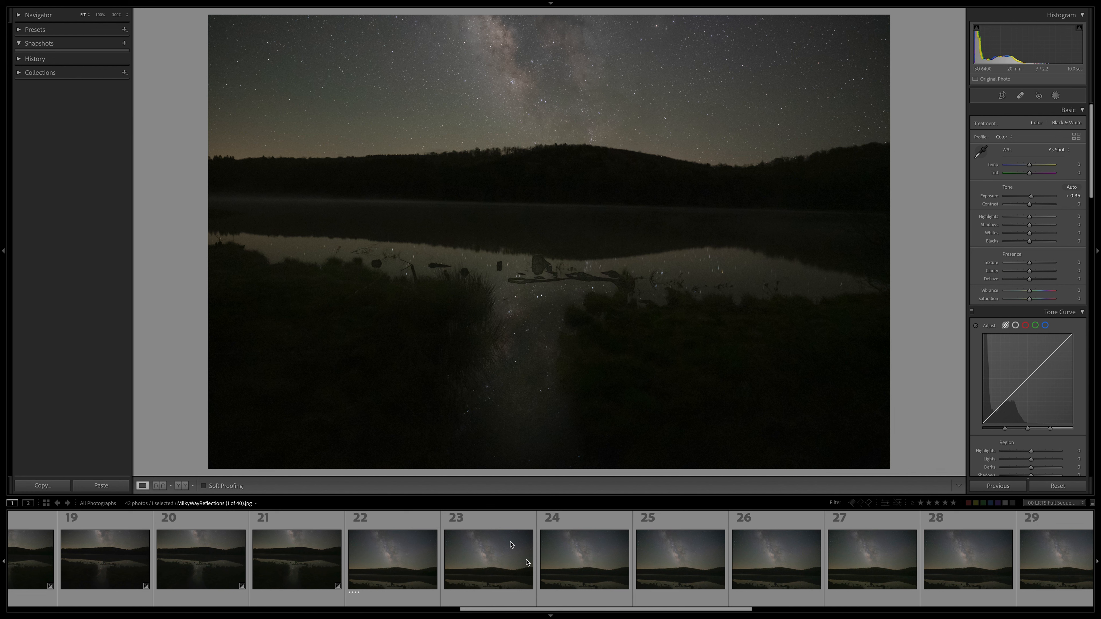
pyautogui.click(511, 545)
pyautogui.hscroll(12, 511, 555)
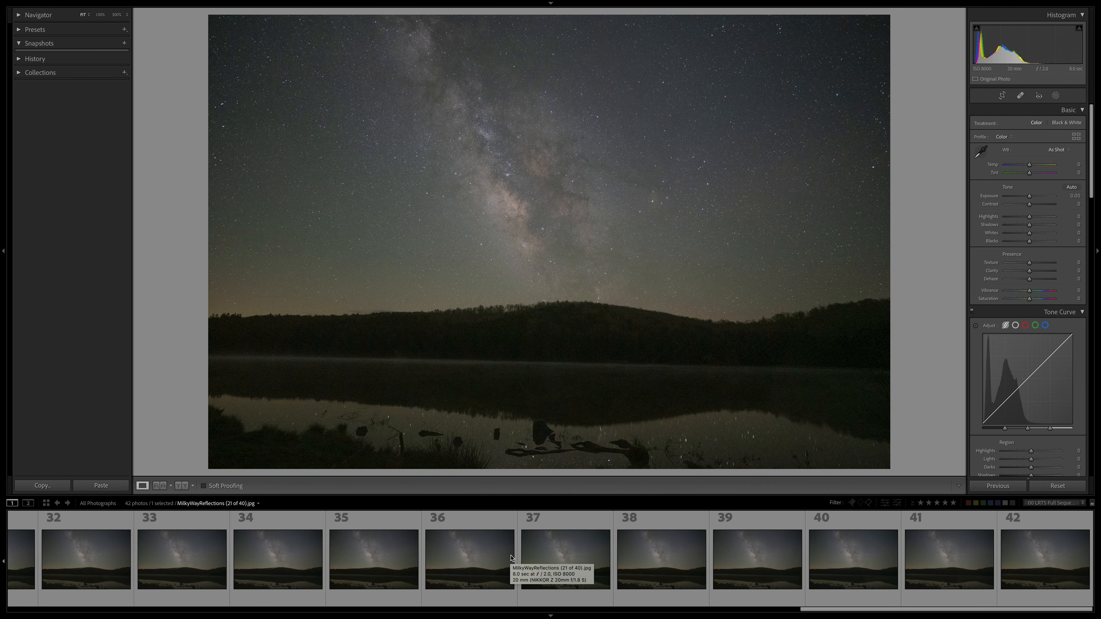
pyautogui.hscroll(-1, 806, 575)
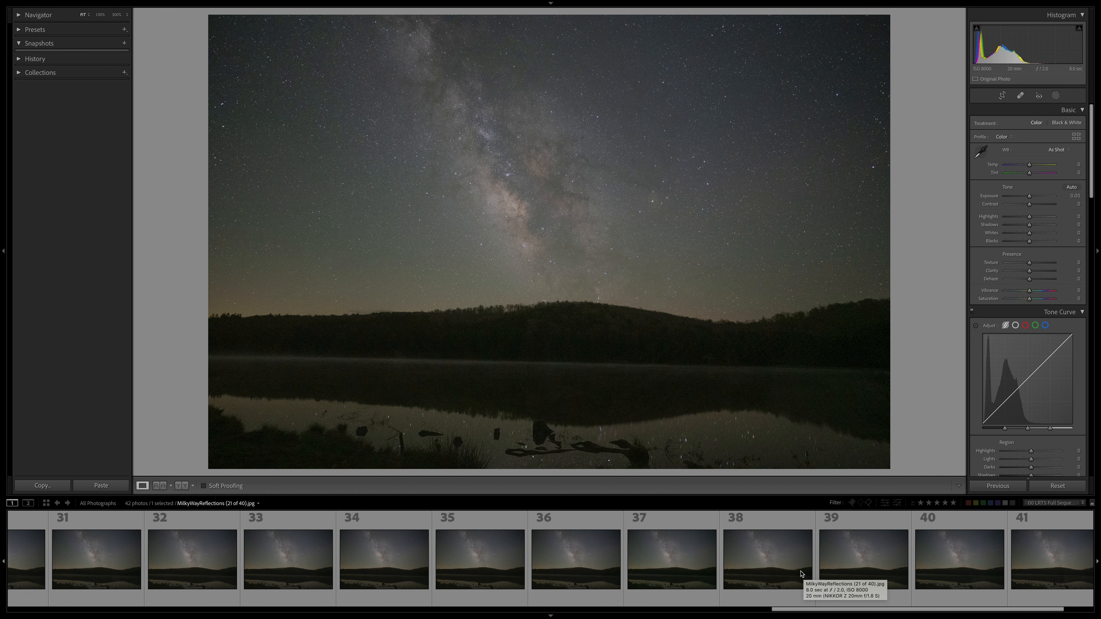
pyautogui.hscroll(-14, 682, 529)
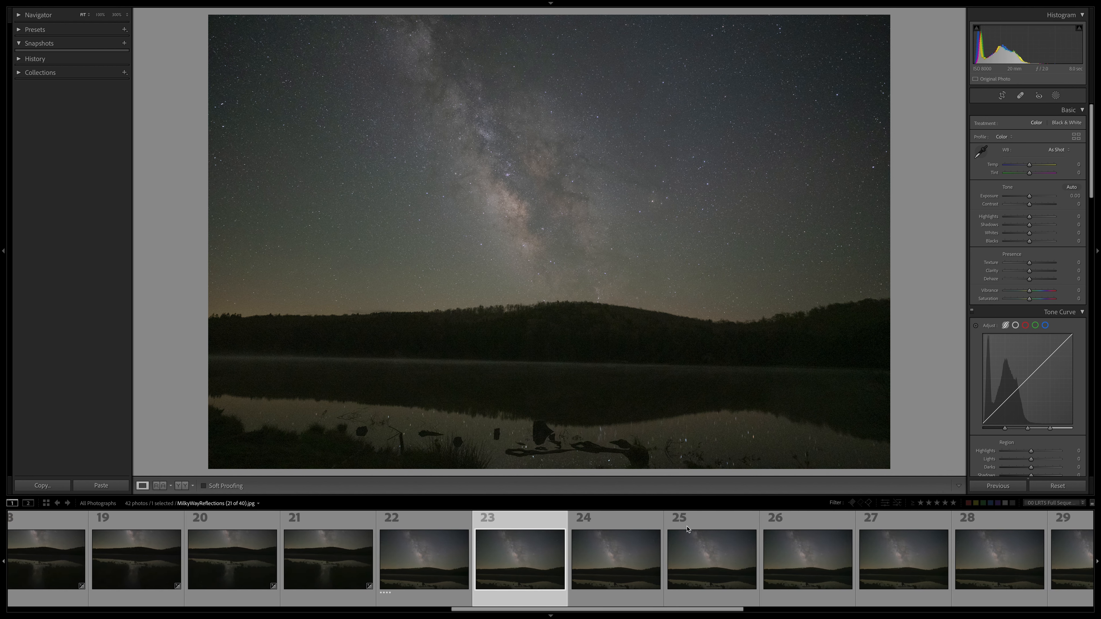
# Open the two stacked composites, (1 of 40) and (21 of 40) Mean Min Hor Noise, together as layers in Photoshop.
pyautogui.click(535, 557)
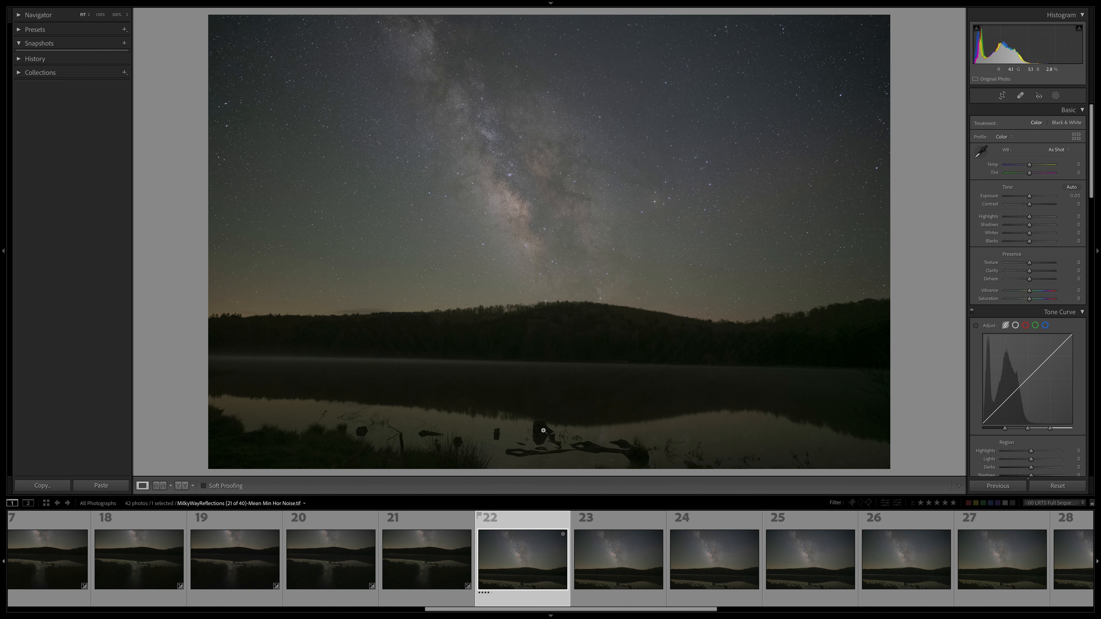
pyautogui.hscroll(-16, 270, 558)
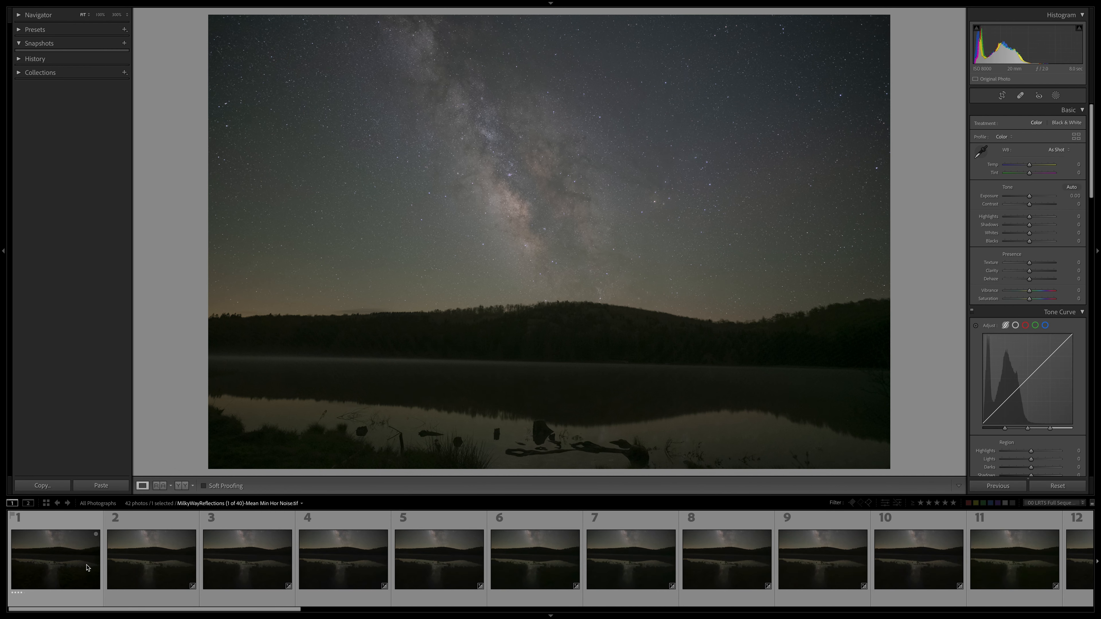
pyautogui.keyDown('ctrl'); pyautogui.click(87, 567); pyautogui.keyUp('ctrl')
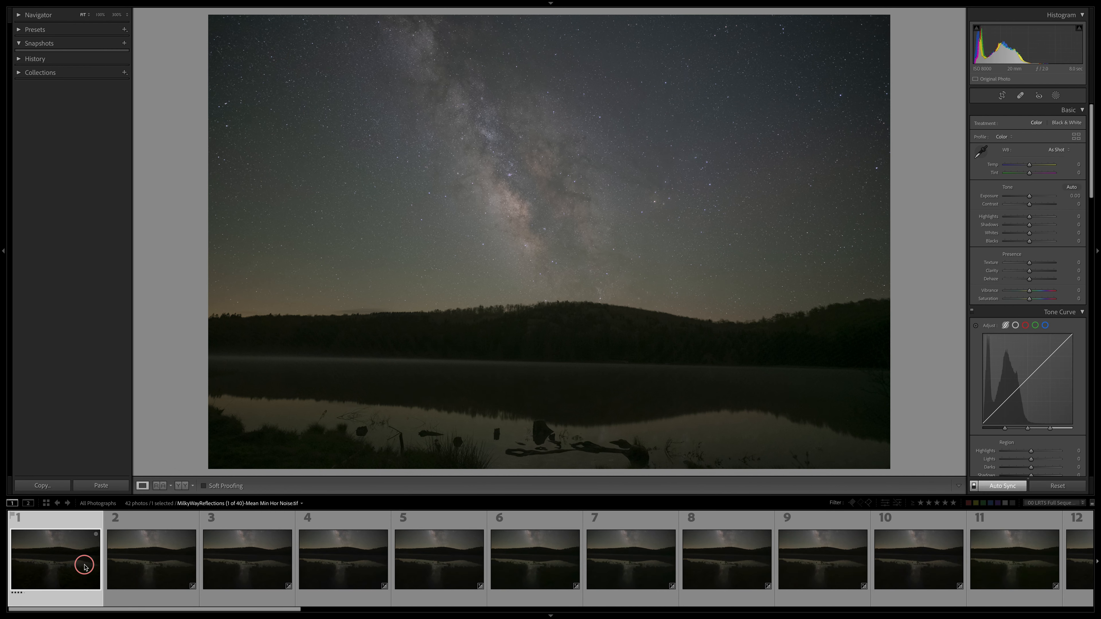
pyautogui.rightClick(76, 533)
pyautogui.moveTo(105, 419)
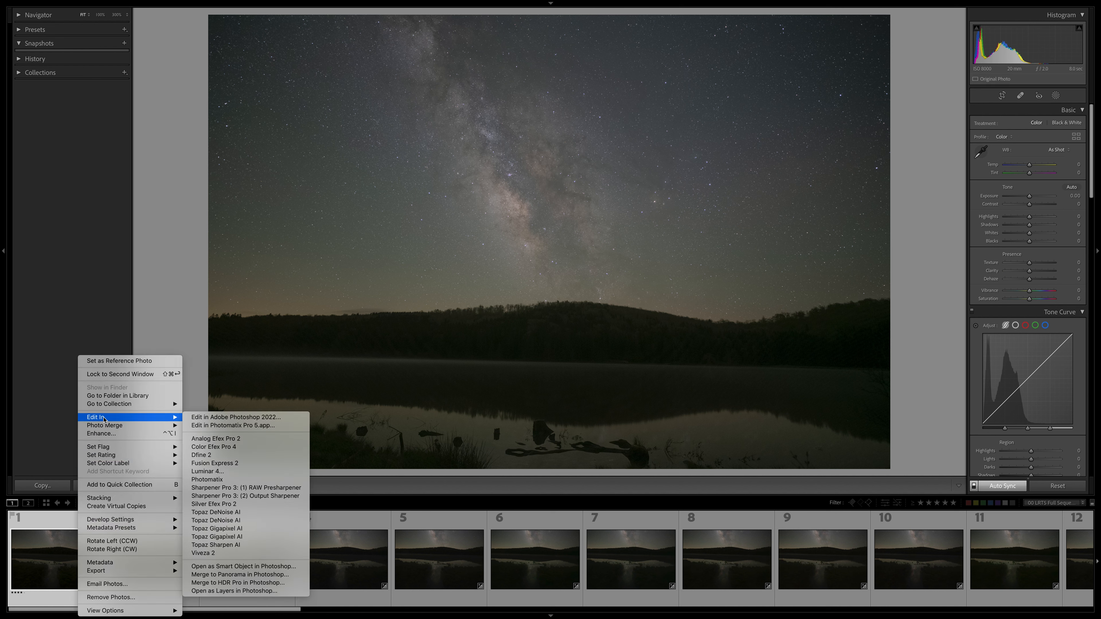
pyautogui.click(263, 591)
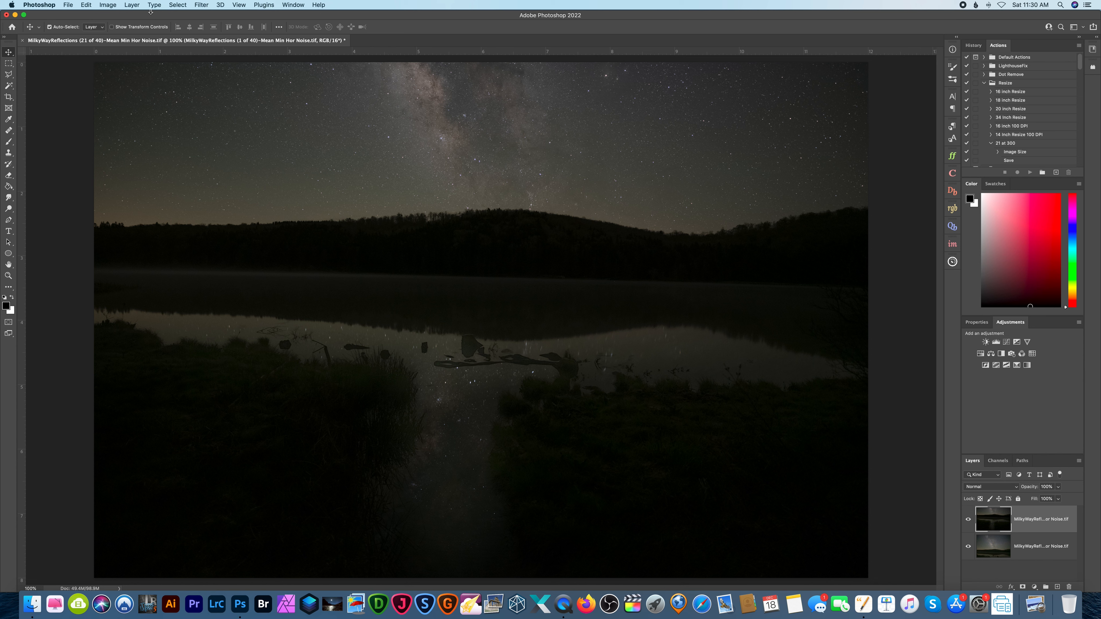
# Set the canvas height to 12 inches and move the water reflection layer down to the bottom edge of the canvas.
pyautogui.click(107, 7)
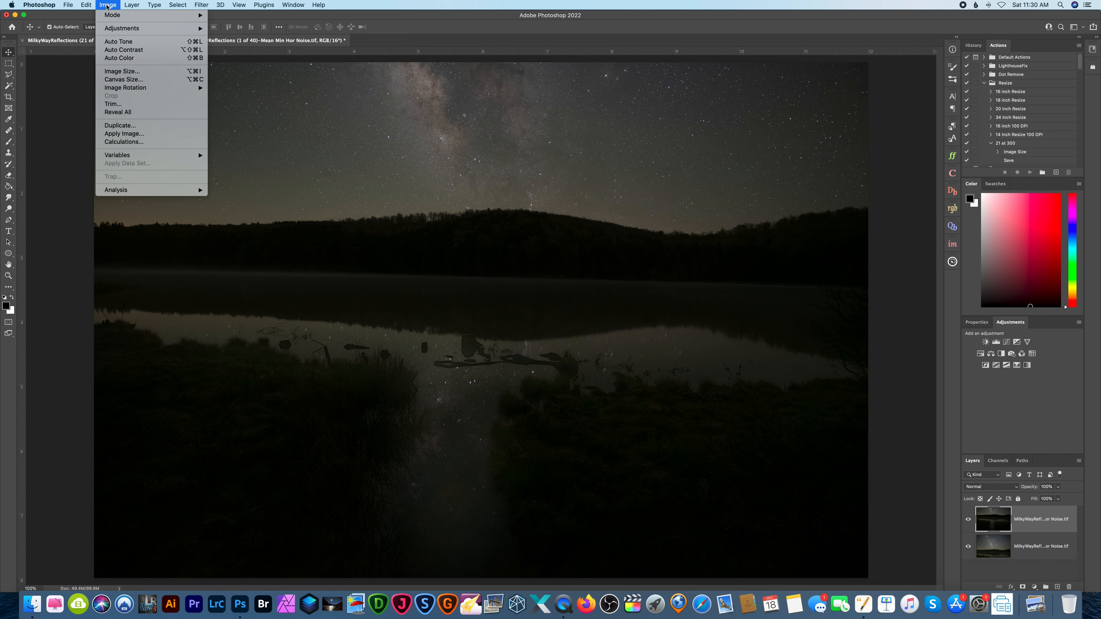
pyautogui.click(145, 81)
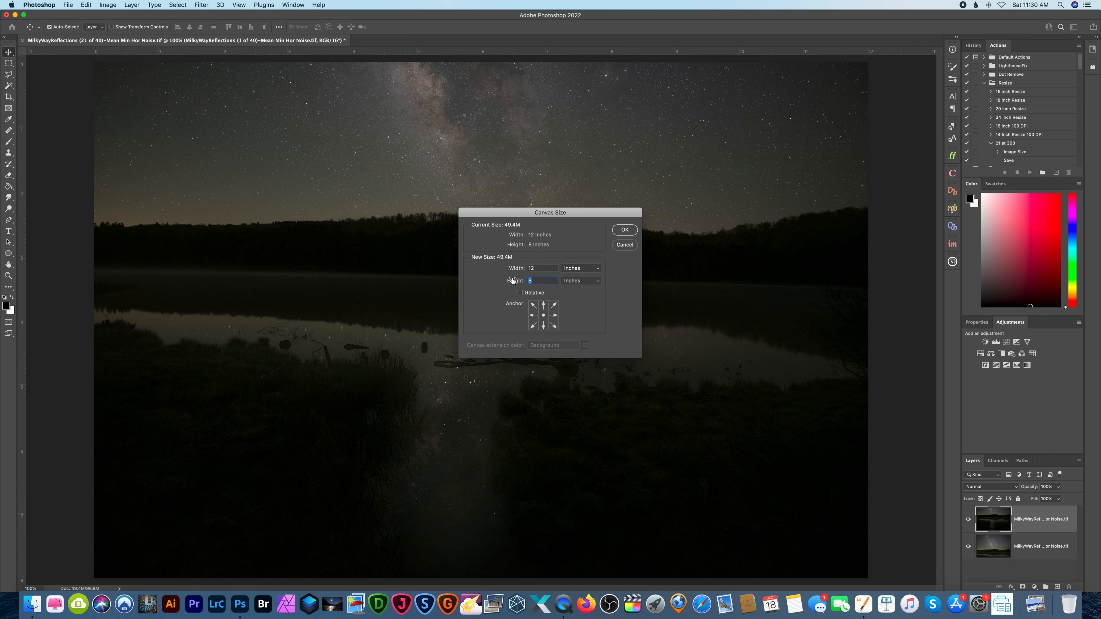
pyautogui.write('12')
pyautogui.click(625, 230)
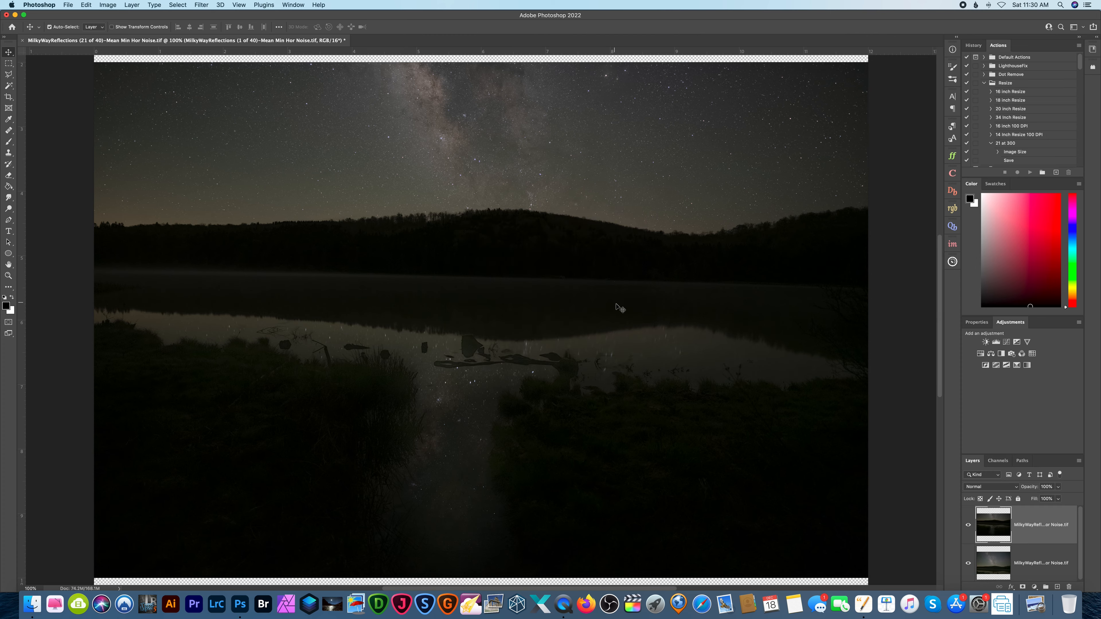
pyautogui.press('super+minus')
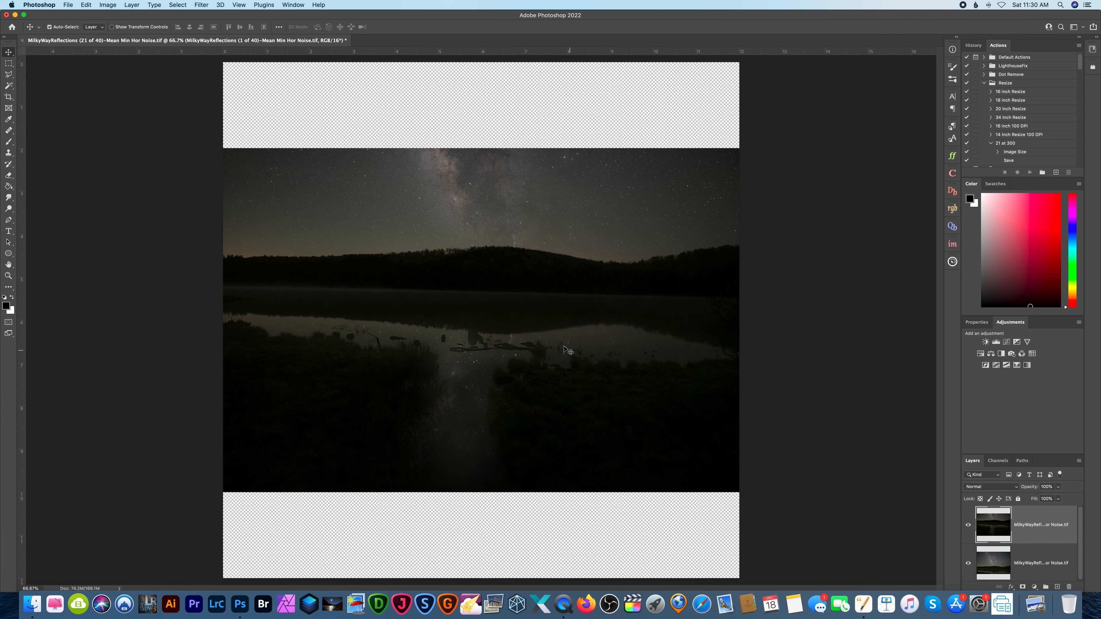
pyautogui.moveTo(563, 352); pyautogui.dragTo(562, 440)
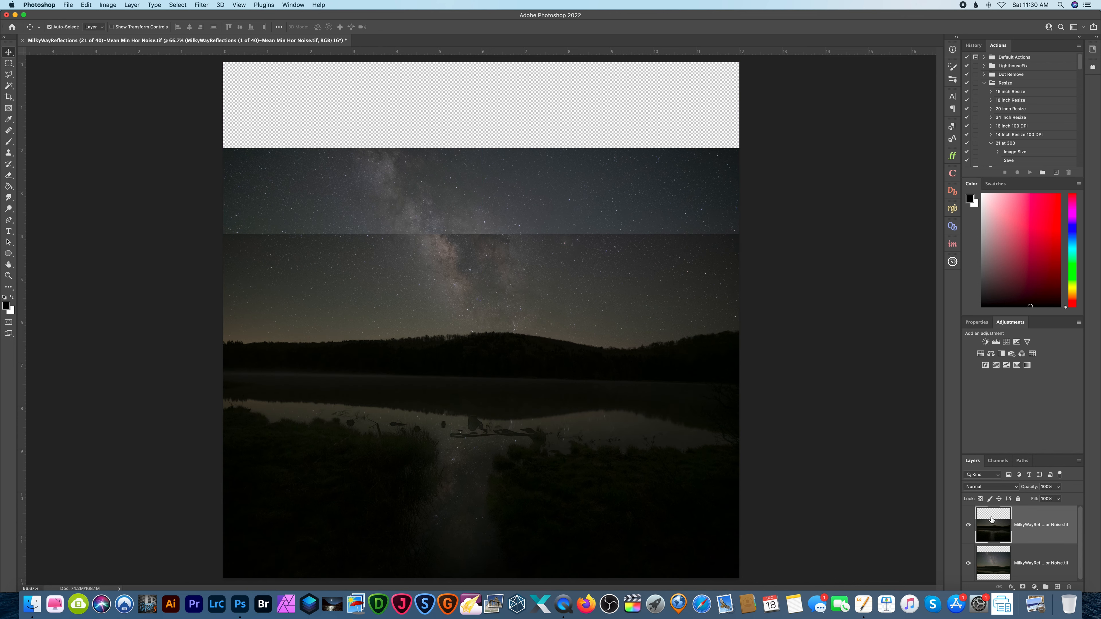
# Place the (21 of 40) sky layer above the reflection layer and lower its opacity to 49%.
pyautogui.click(1036, 563)
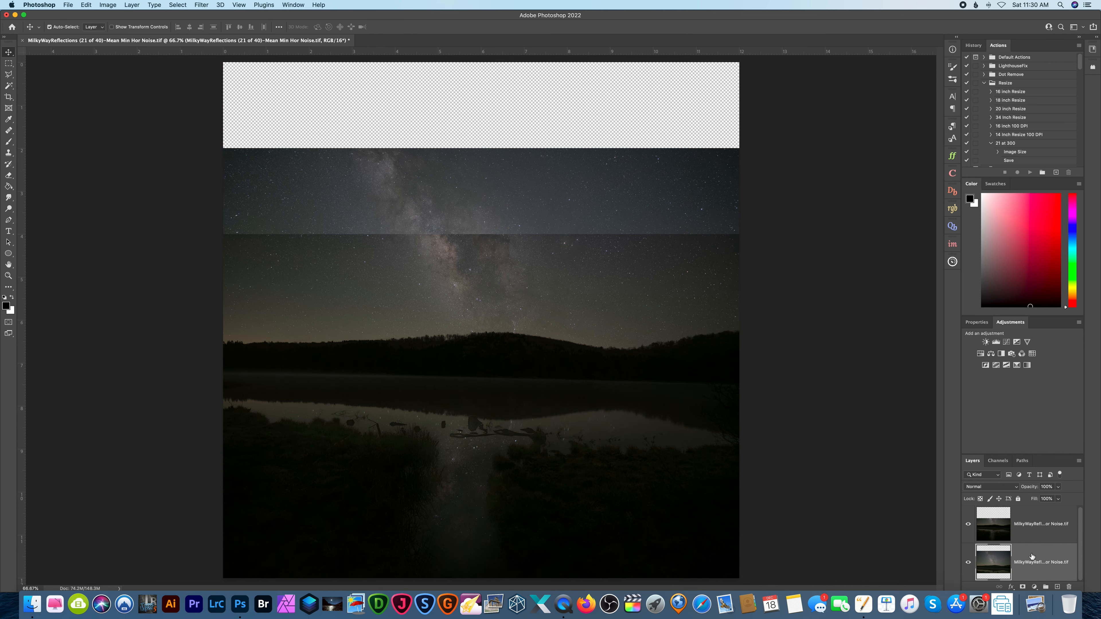
pyautogui.moveTo(1032, 559); pyautogui.dragTo(1039, 498)
pyautogui.click(1057, 487)
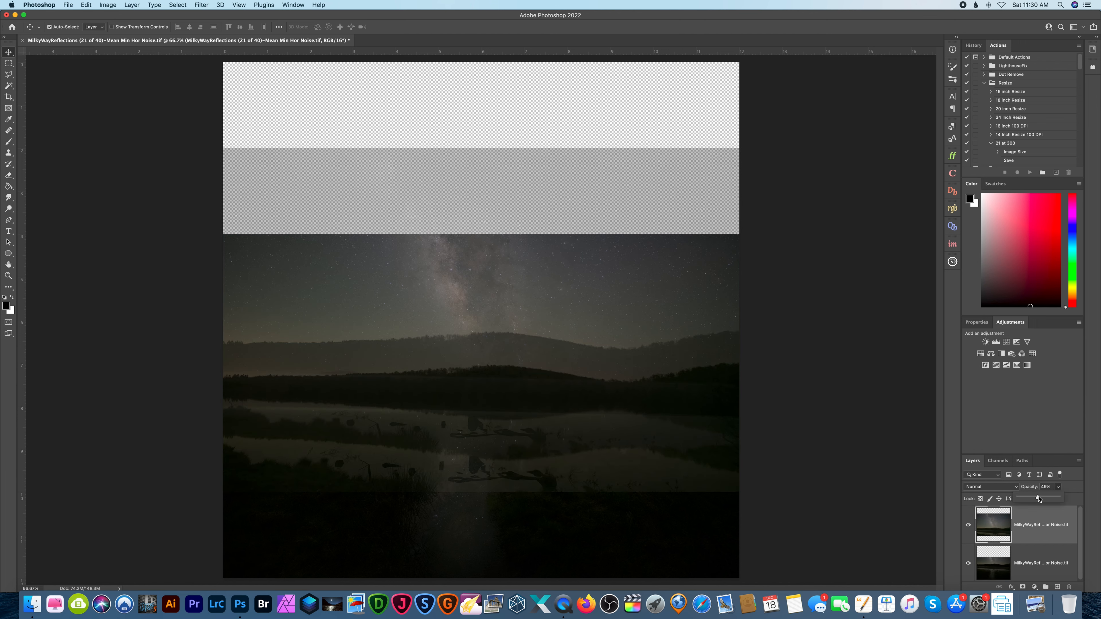
# Move the semi-transparent sky layer up until its hill ridge lines up with the reflection layer's ridge, checking along the whole horizon.
pyautogui.press('super+equal')
pyautogui.press('super+equal')
pyautogui.press('super+equal')
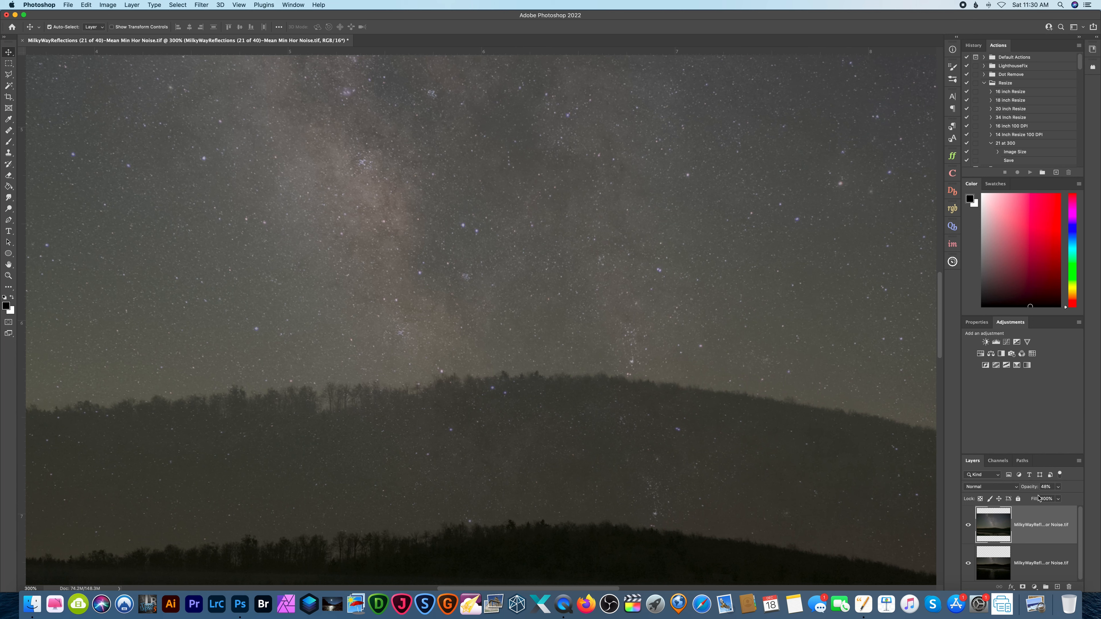
pyautogui.moveTo(546, 418); pyautogui.dragTo(543, 297)
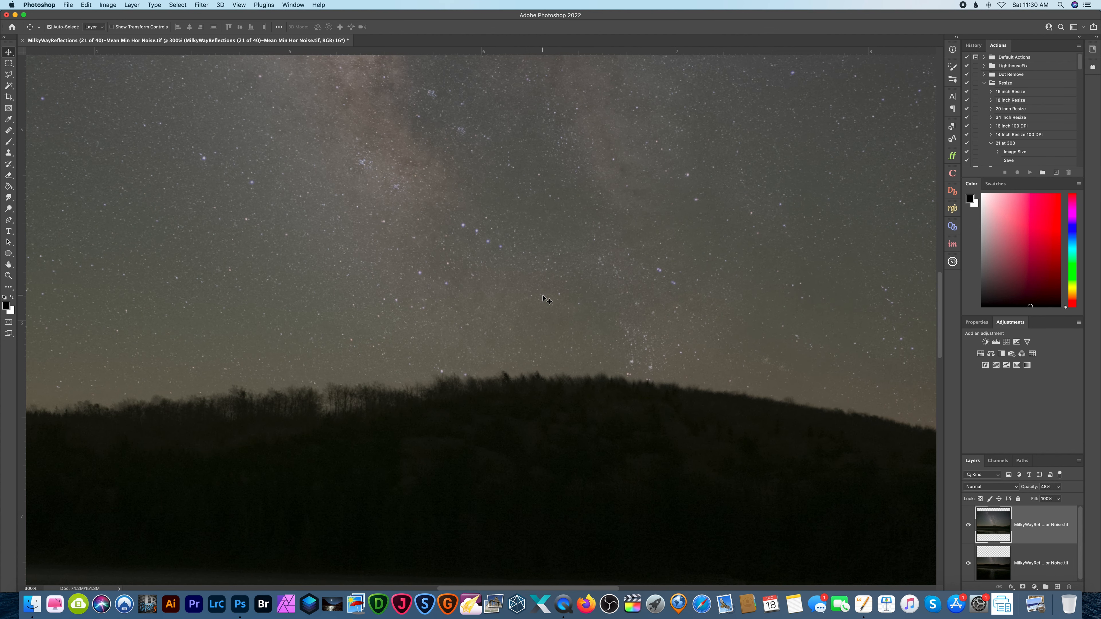
pyautogui.hscroll(10, 547, 300)
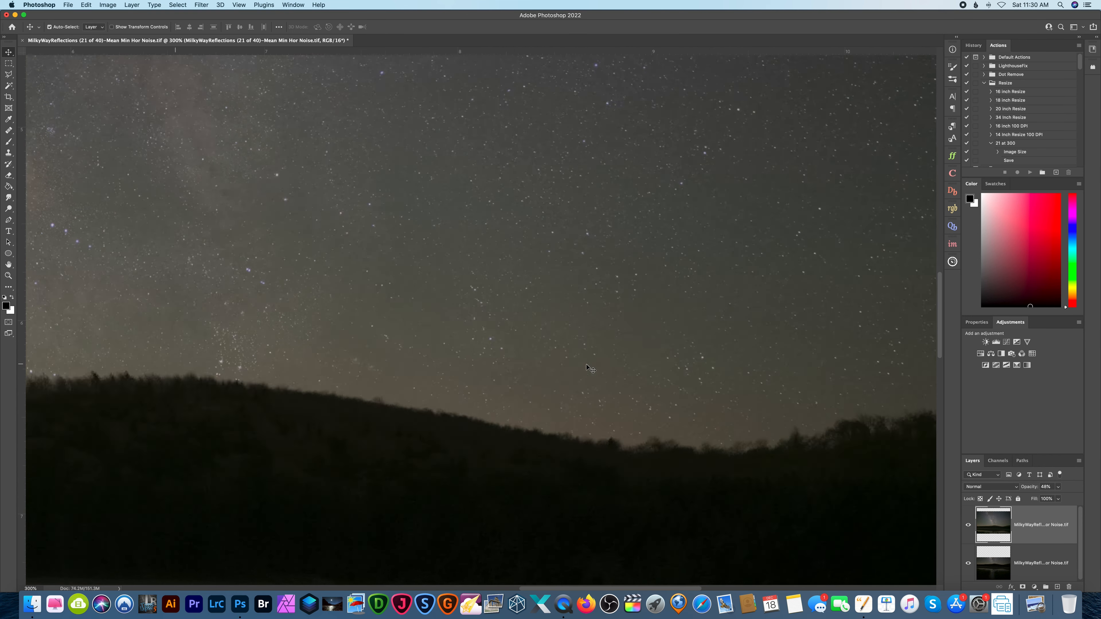
pyautogui.hscroll(5, 588, 368)
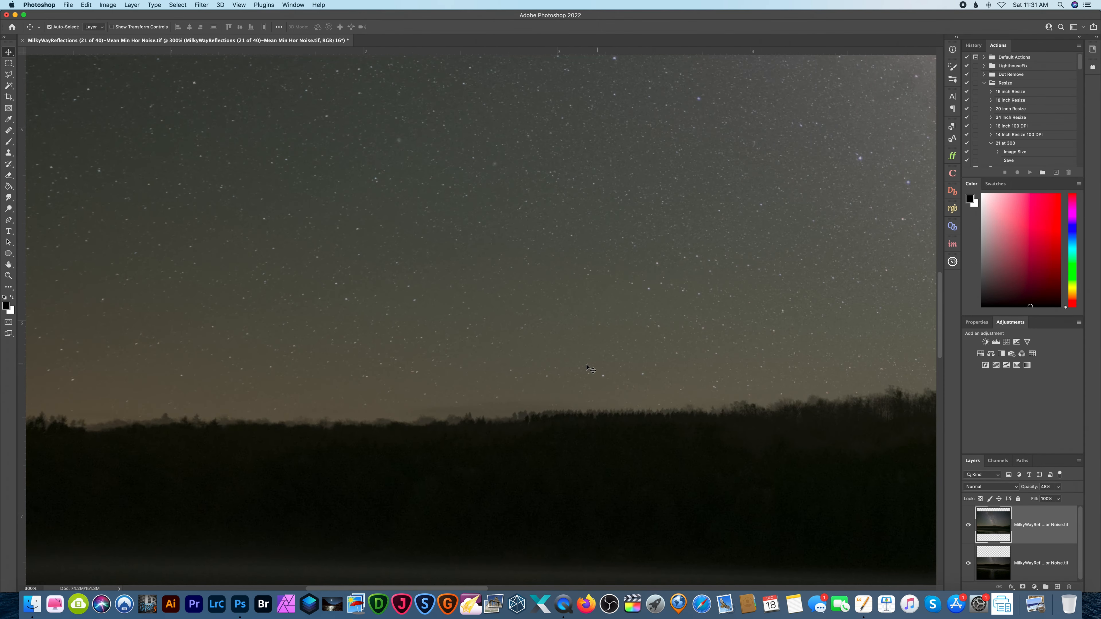
# Restore the sky layer's opacity to 100% and compare its treeline with the layer below by hiding and showing it.
pyautogui.press('super+0')
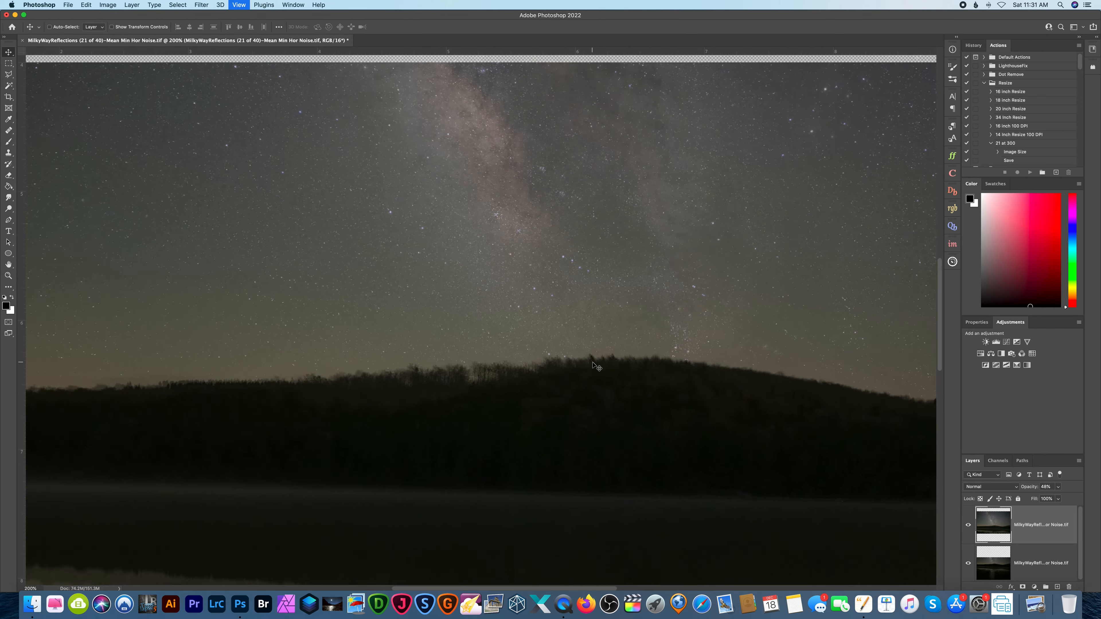
pyautogui.click(1057, 487)
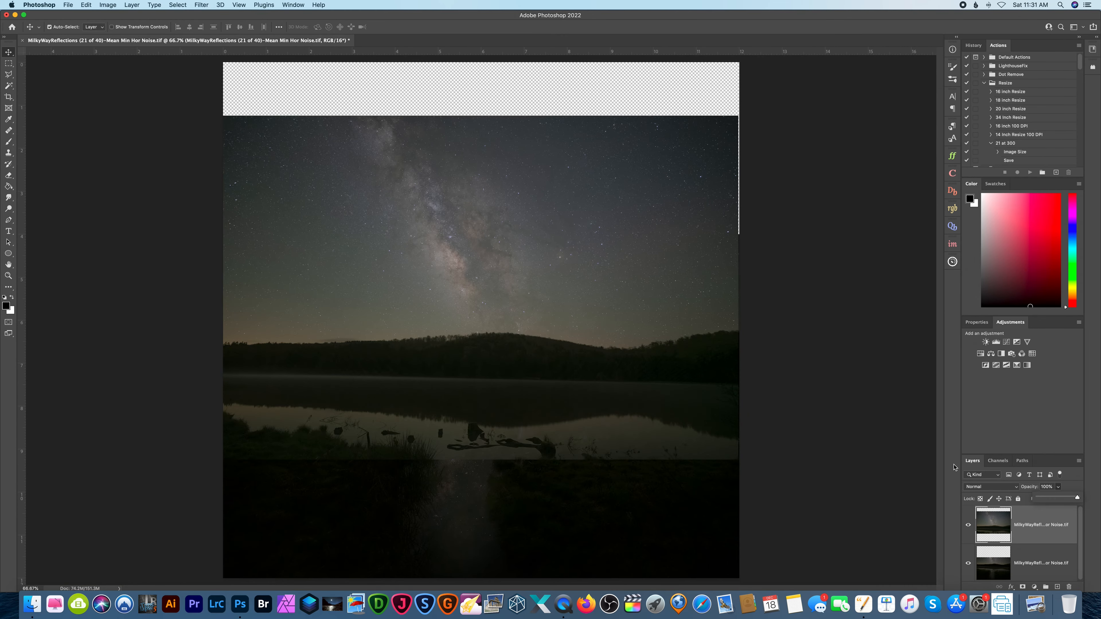
pyautogui.press('super+equal')
pyautogui.press('super+equal')
pyautogui.press('super+equal')
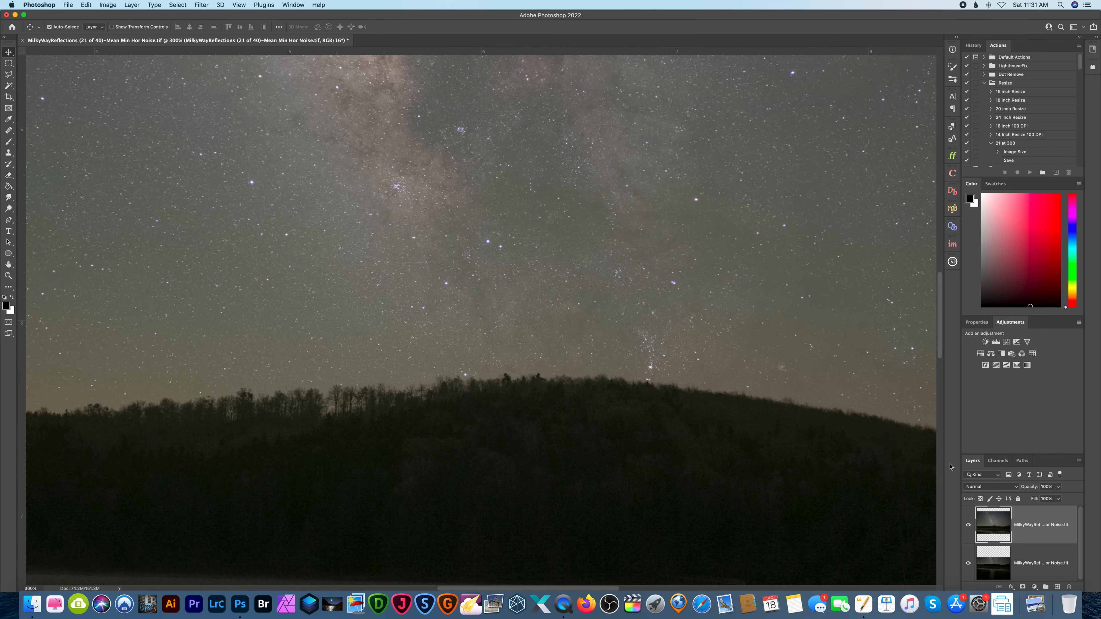
pyautogui.hscroll(-10, 693, 487)
pyautogui.hscroll(10, 693, 487)
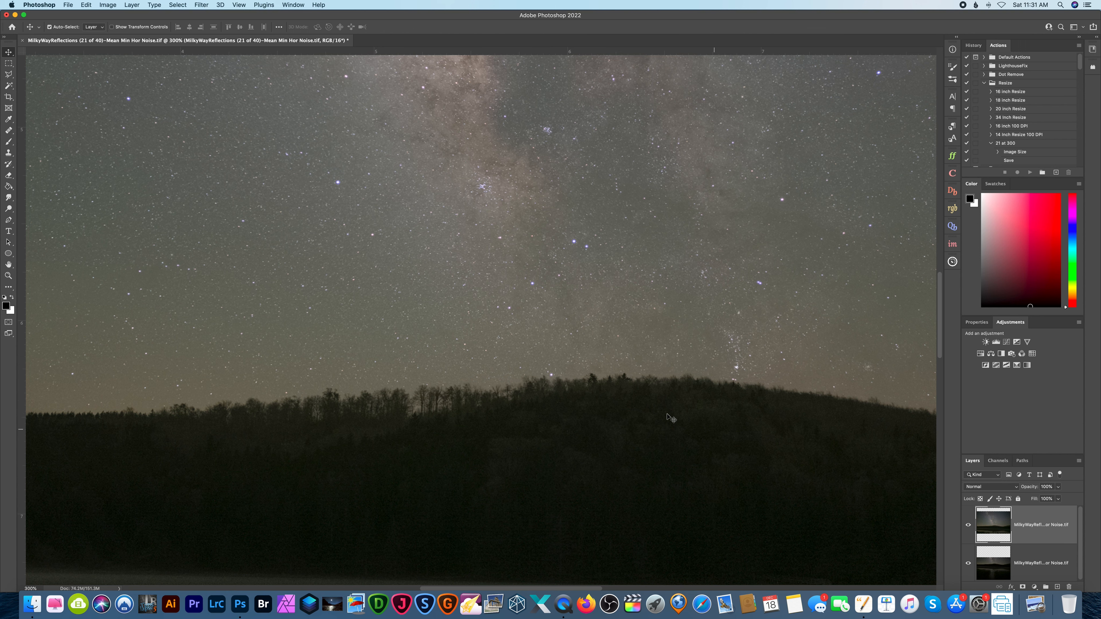
pyautogui.click(969, 526)
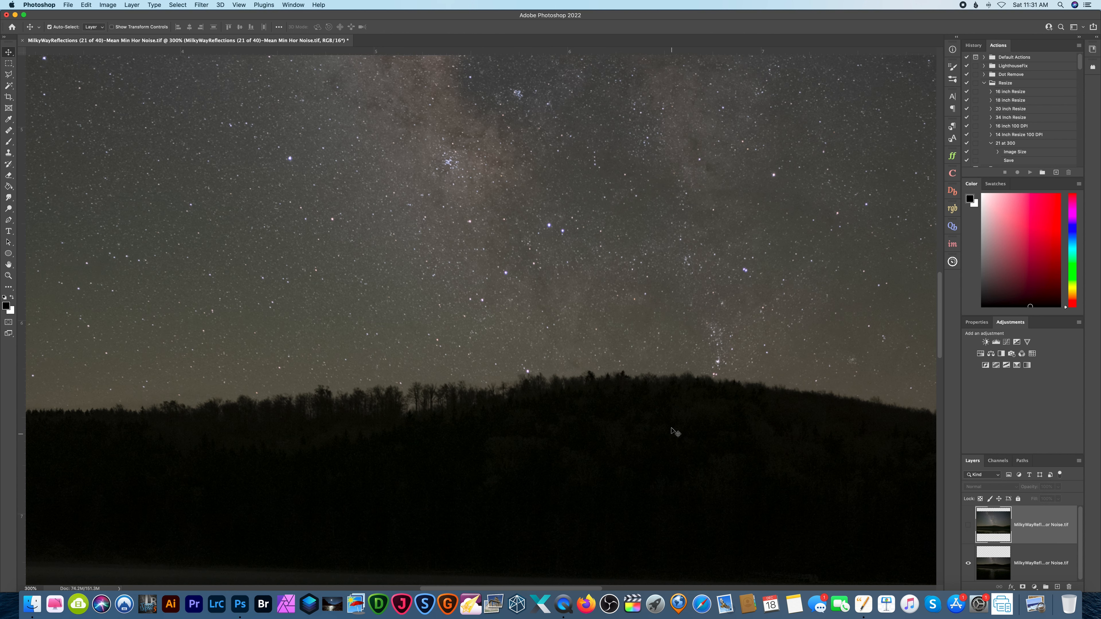
pyautogui.click(969, 524)
# Darken the treeline and hillside on the sky layer using the Burn tool with a soft 168 px brush, Shadows range and 4% exposure.
pyautogui.press('super+minus')
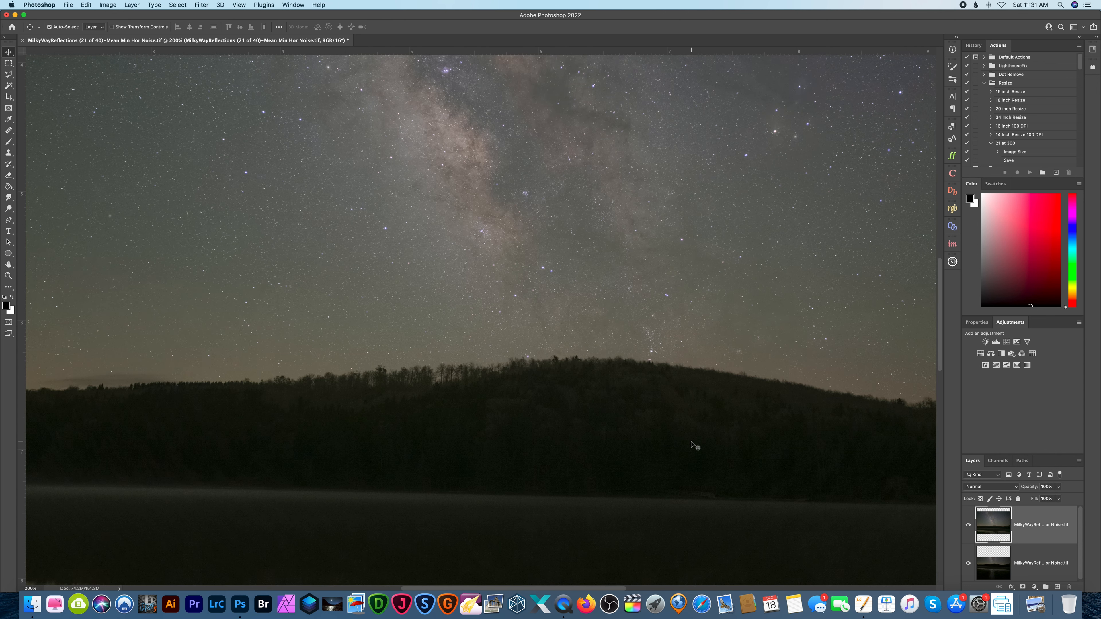
pyautogui.press('super+minus')
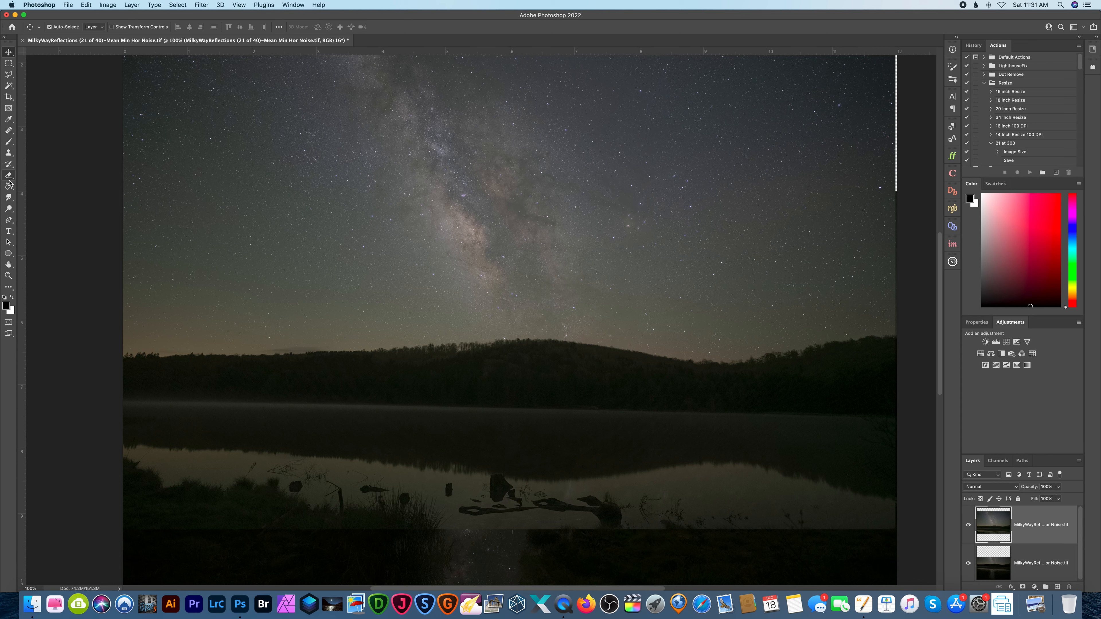
pyautogui.click(8, 209)
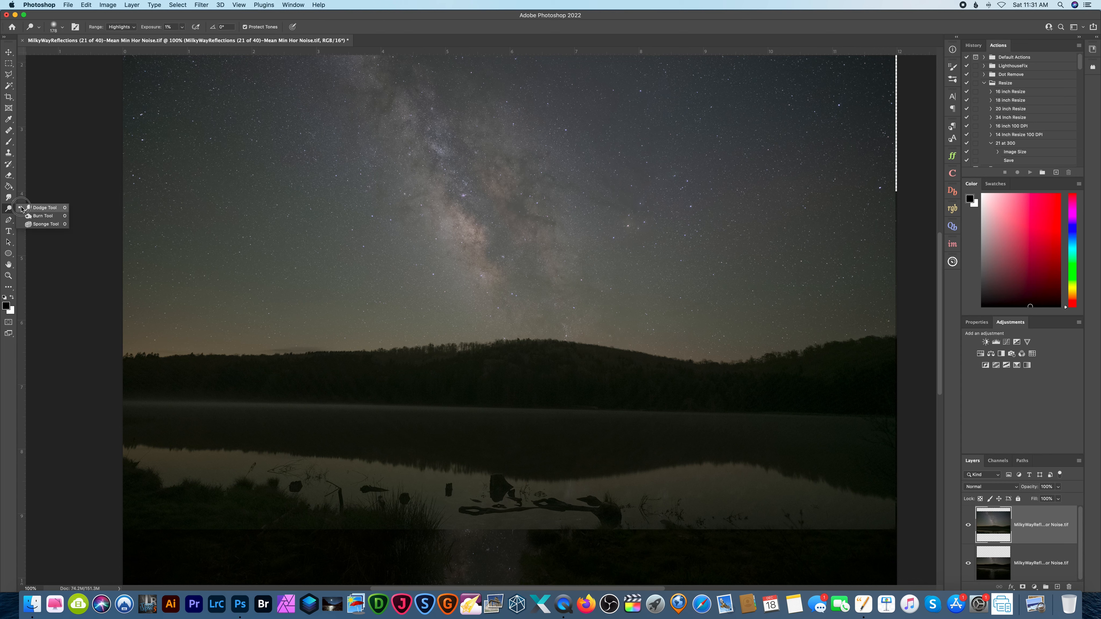
pyautogui.click(43, 217)
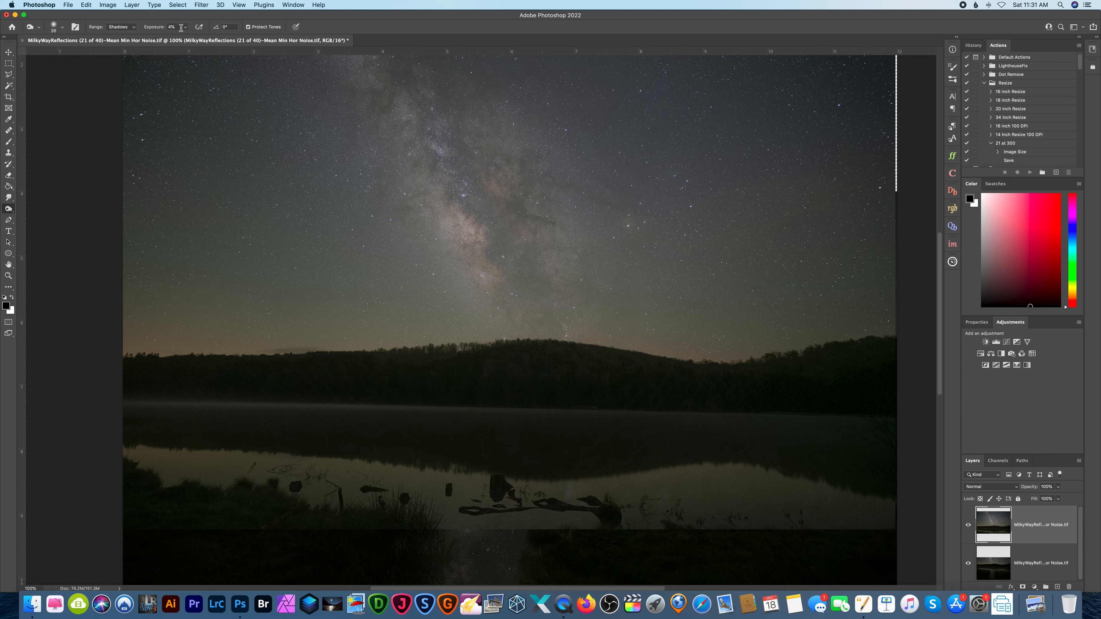
pyautogui.click(57, 29)
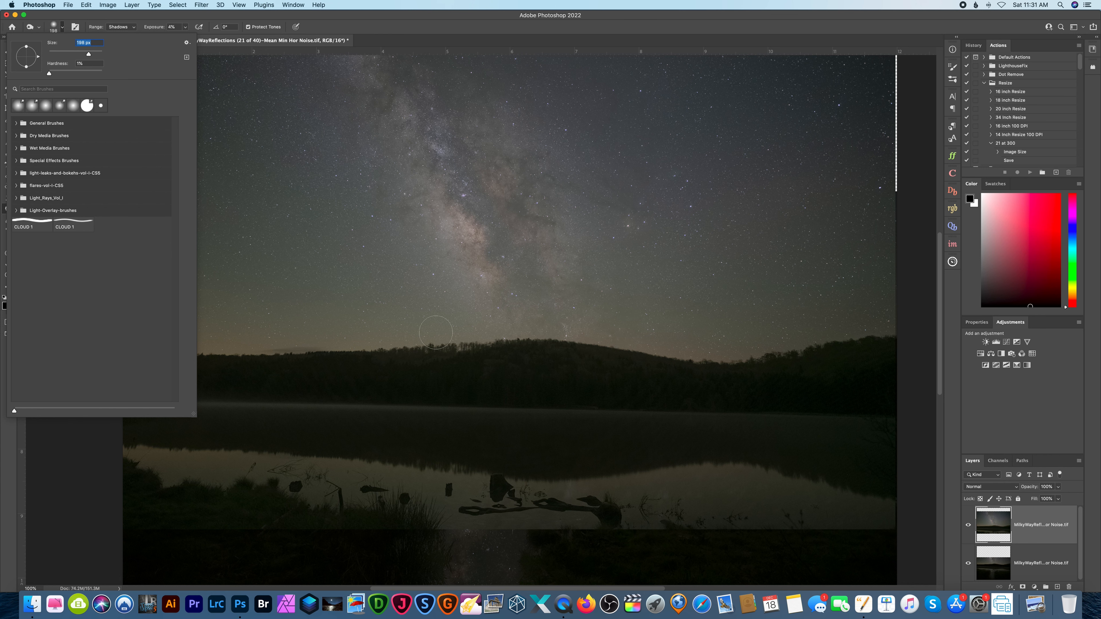
pyautogui.moveTo(466, 349); pyautogui.dragTo(563, 350)
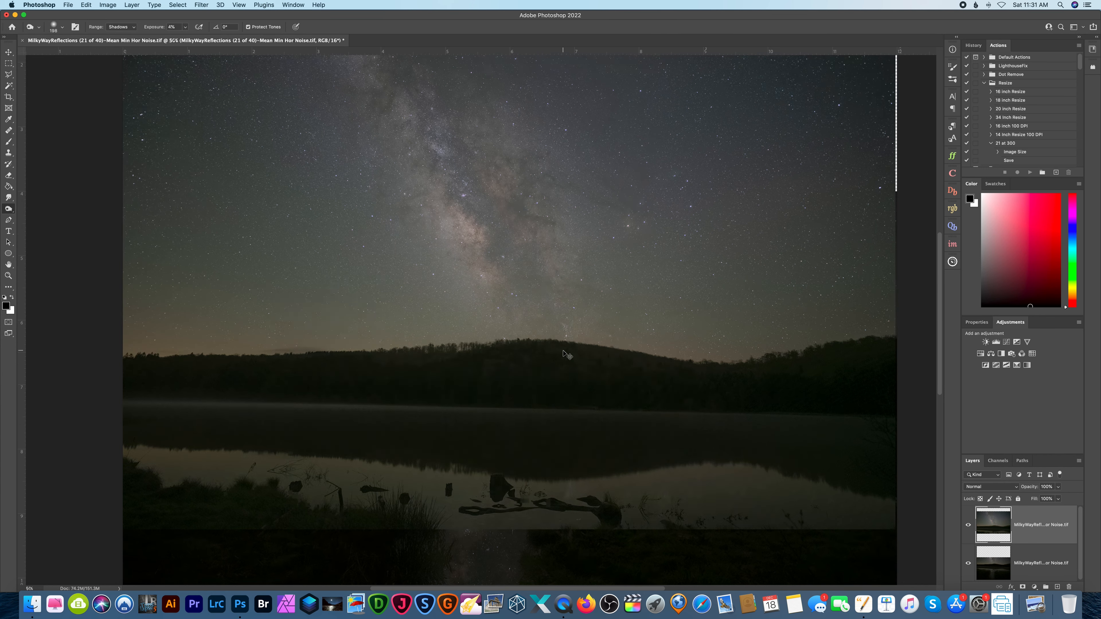
pyautogui.press('super+equal')
pyautogui.press('super+equal')
pyautogui.press('super+equal')
pyautogui.hscroll(-10, 528, 428)
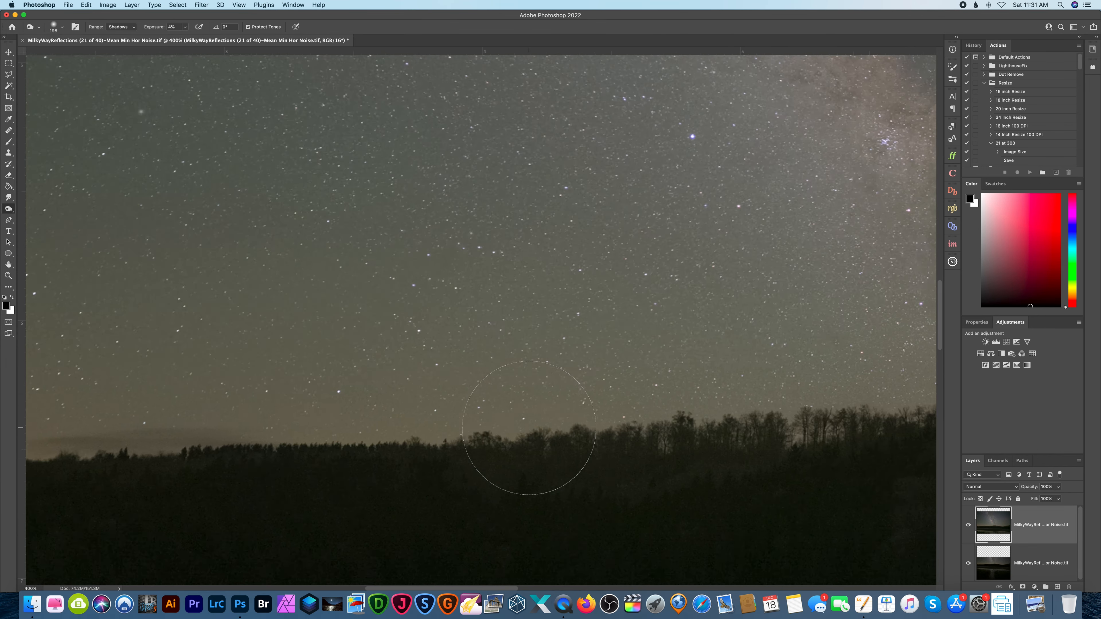
pyautogui.scroll(-2, 546, 415)
pyautogui.hscroll(20, 546, 415)
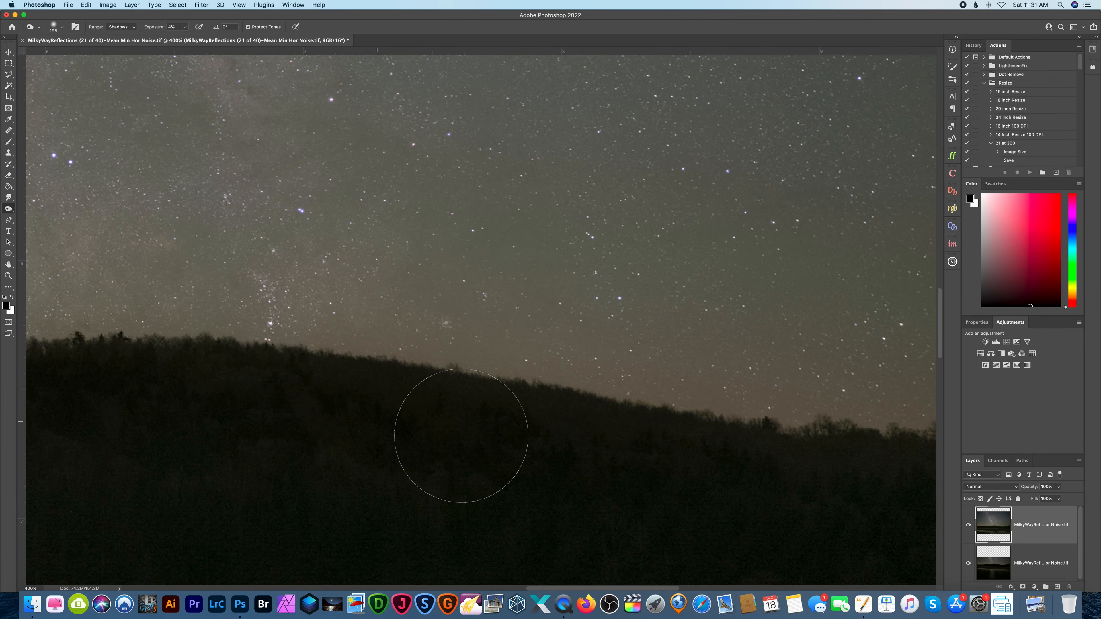
pyautogui.hscroll(-19, 148, 440)
pyautogui.scroll(-2, 540, 405)
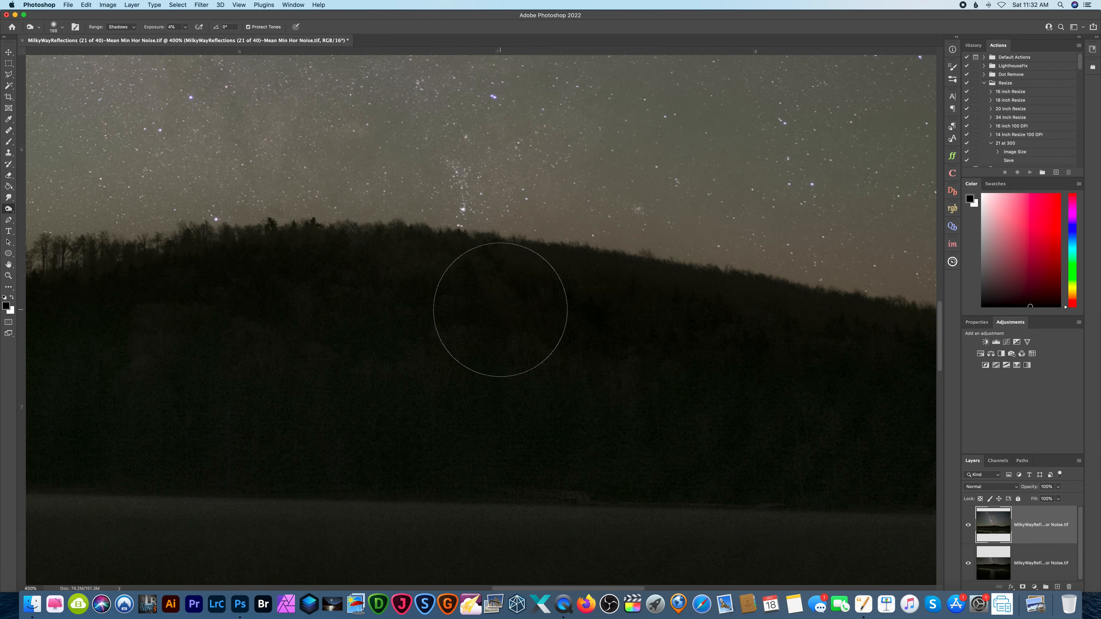
pyautogui.press('super+minus')
pyautogui.press('super+minus')
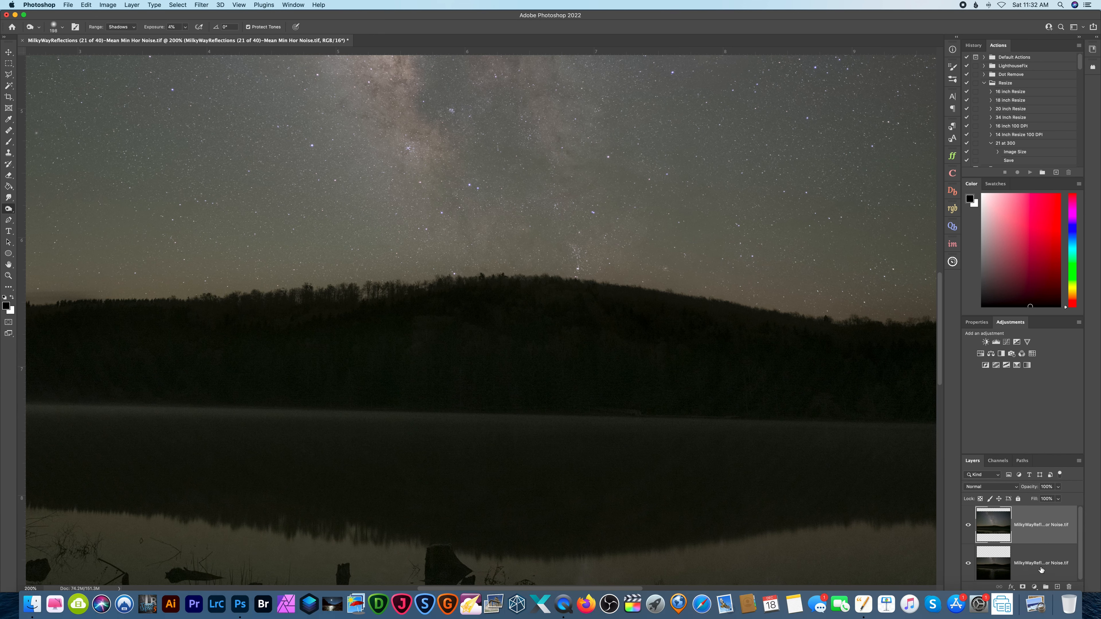
# Place the (1 of 40) reflection layer above the sky layer and add a layer mask to it.
pyautogui.moveTo(1041, 569); pyautogui.dragTo(1035, 520)
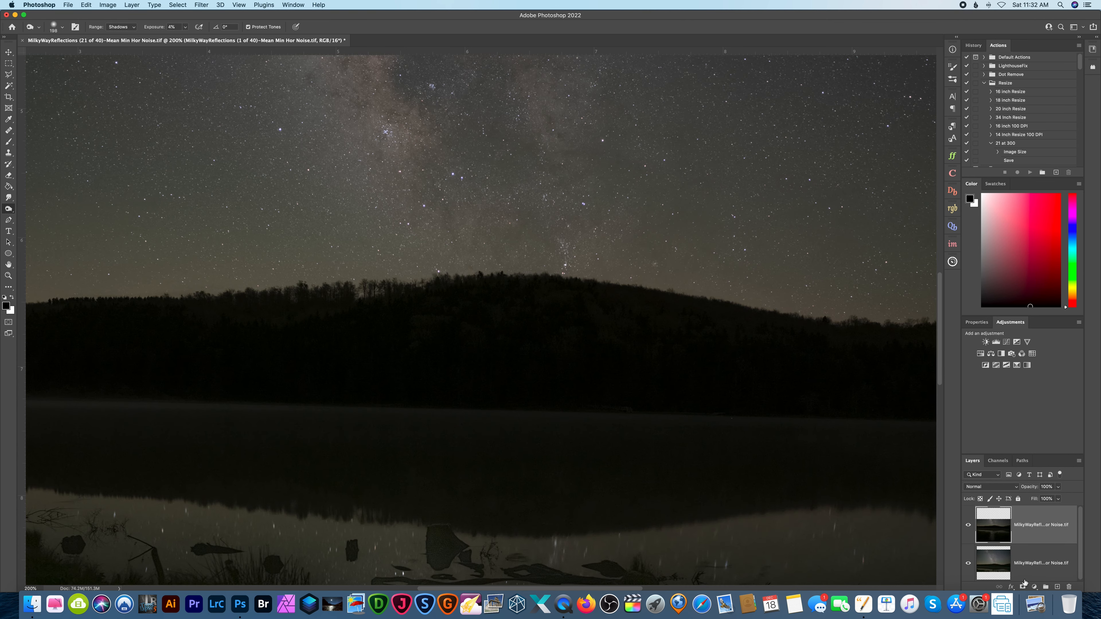
pyautogui.click(1024, 586)
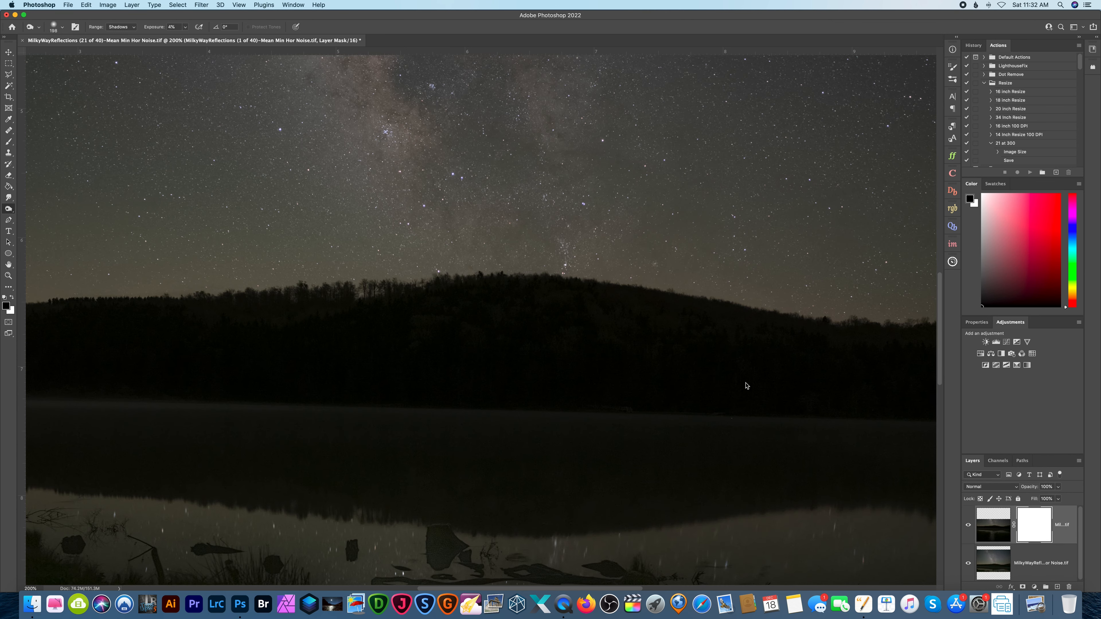
# Paint black on the reflection layer's mask across the hard sky seam with a 500 px brush at 100% opacity.
pyautogui.press('super+minus')
pyautogui.scroll(5, 739, 382)
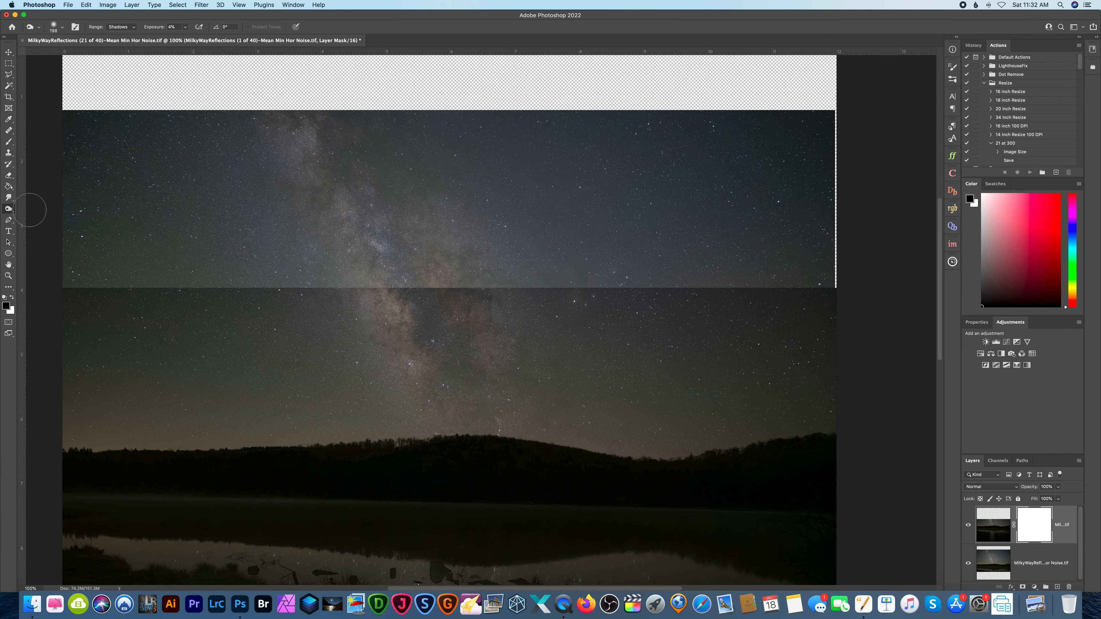
pyautogui.click(11, 145)
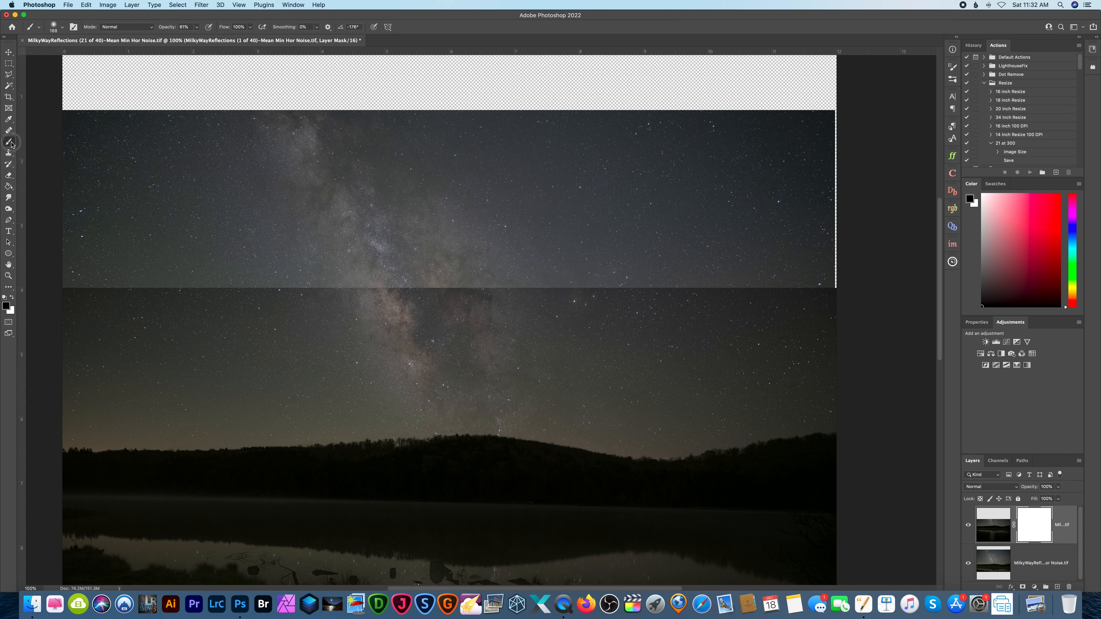
pyautogui.click(11, 145)
pyautogui.moveTo(199, 30); pyautogui.dragTo(199, 37)
pyautogui.moveTo(276, 297); pyautogui.dragTo(92, 295)
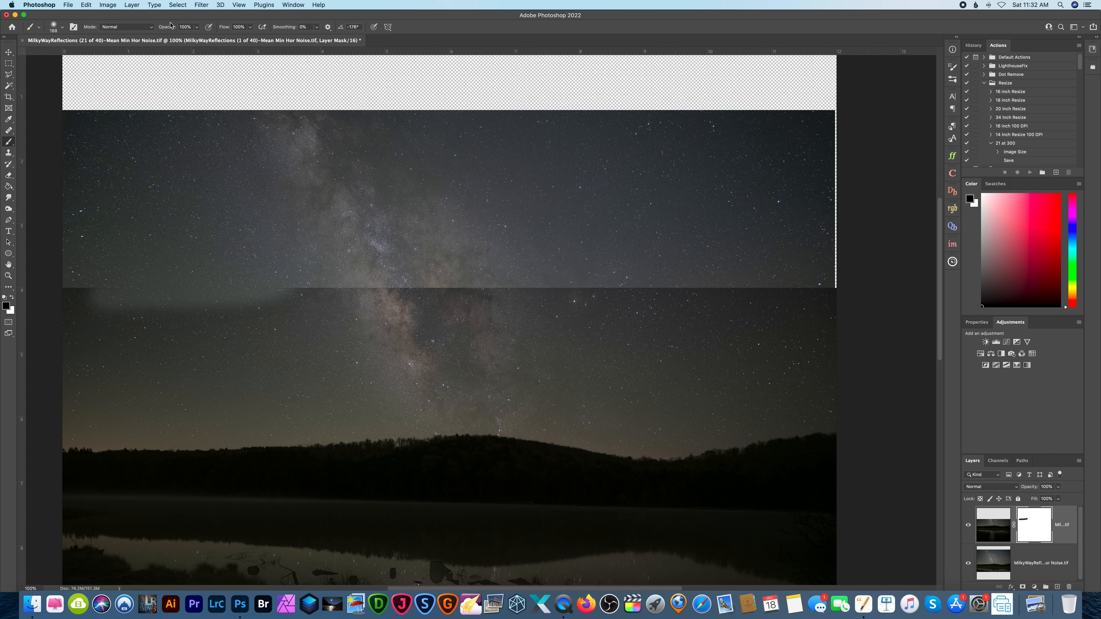
pyautogui.press(']')
pyautogui.press(']')
pyautogui.moveTo(104, 295)
pyautogui.mouseDown()
pyautogui.moveTo(412, 313)
pyautogui.moveTo(113, 326)
pyautogui.moveTo(241, 326)
pyautogui.moveTo(760, 320)
pyautogui.moveTo(315, 287)
pyautogui.moveTo(810, 297)
pyautogui.moveTo(717, 326)
pyautogui.moveTo(224, 339)
pyautogui.moveTo(177, 348)
pyautogui.moveTo(233, 353)
pyautogui.moveTo(17, 373)
pyautogui.moveTo(465, 358)
pyautogui.moveTo(662, 367)
pyautogui.moveTo(736, 383)
pyautogui.moveTo(807, 366)
pyautogui.moveTo(630, 382)
pyautogui.moveTo(271, 358)
pyautogui.moveTo(83, 378)
pyautogui.moveTo(374, 387)
pyautogui.mouseUp()
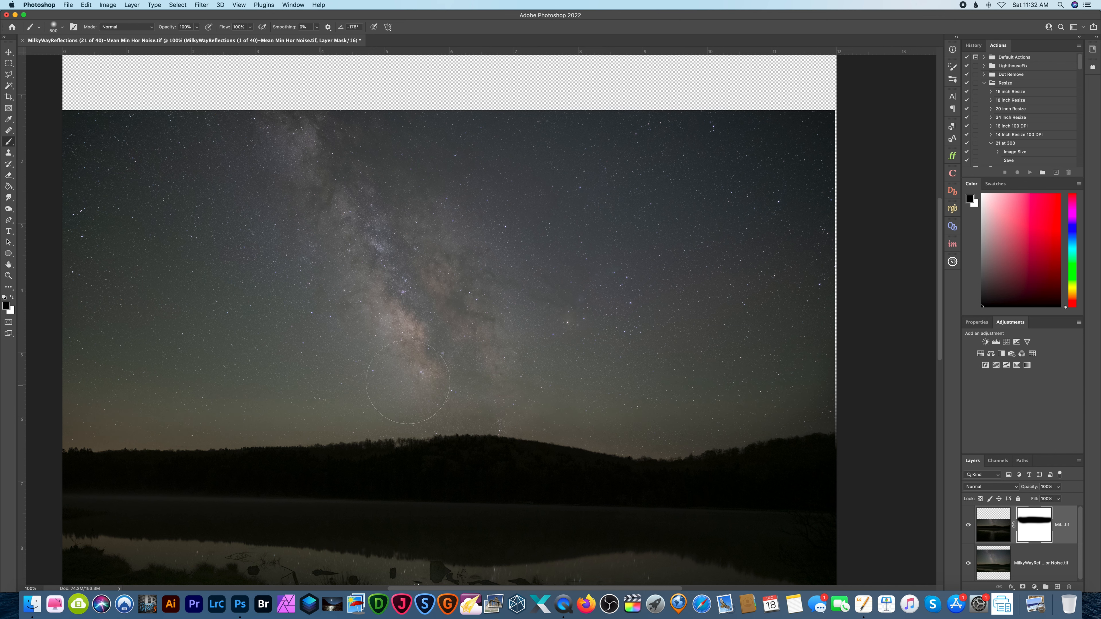
# Blend the mask just above the treeline with a 200 px black brush at 50% opacity.
pyautogui.scroll(-3, 383, 380)
pyautogui.hscroll(4, 383, 381)
pyautogui.hscroll(-3, 375, 377)
pyautogui.hscroll(-4, 356, 364)
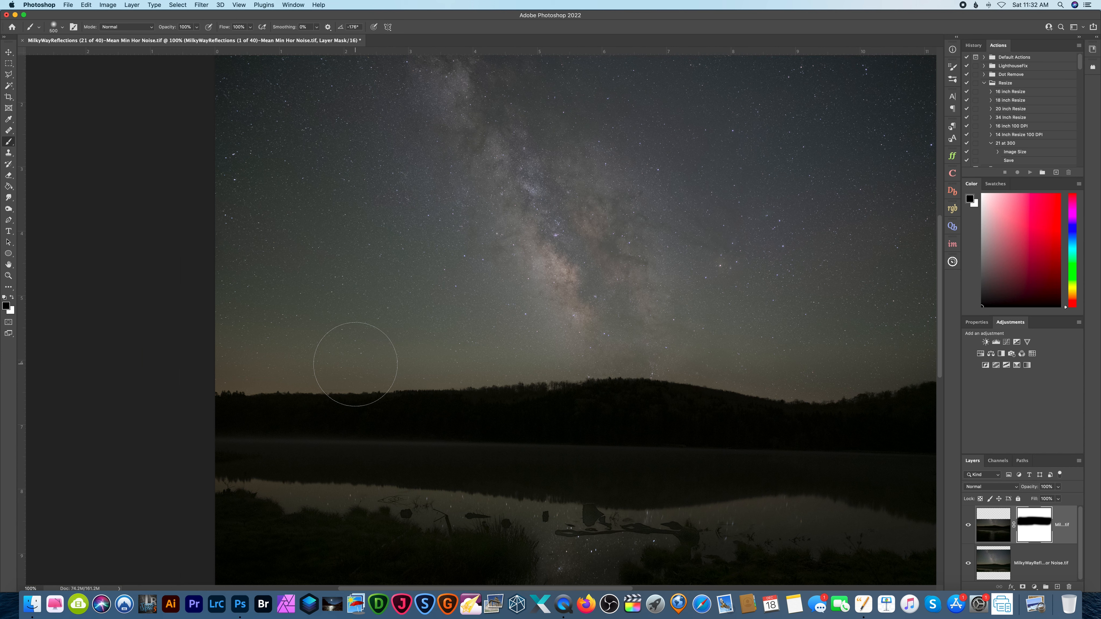
pyautogui.press('[')
pyautogui.press('[')
pyautogui.click(196, 27)
pyautogui.moveTo(208, 368); pyautogui.dragTo(276, 368)
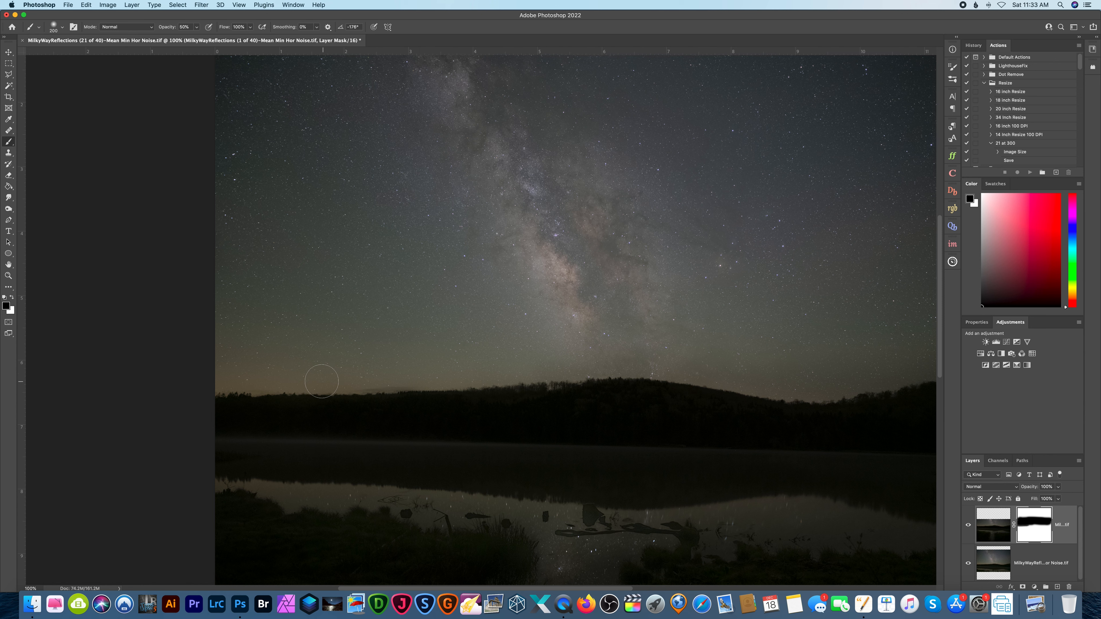
pyautogui.moveTo(541, 379); pyautogui.dragTo(503, 373)
pyautogui.hscroll(10, 441, 381)
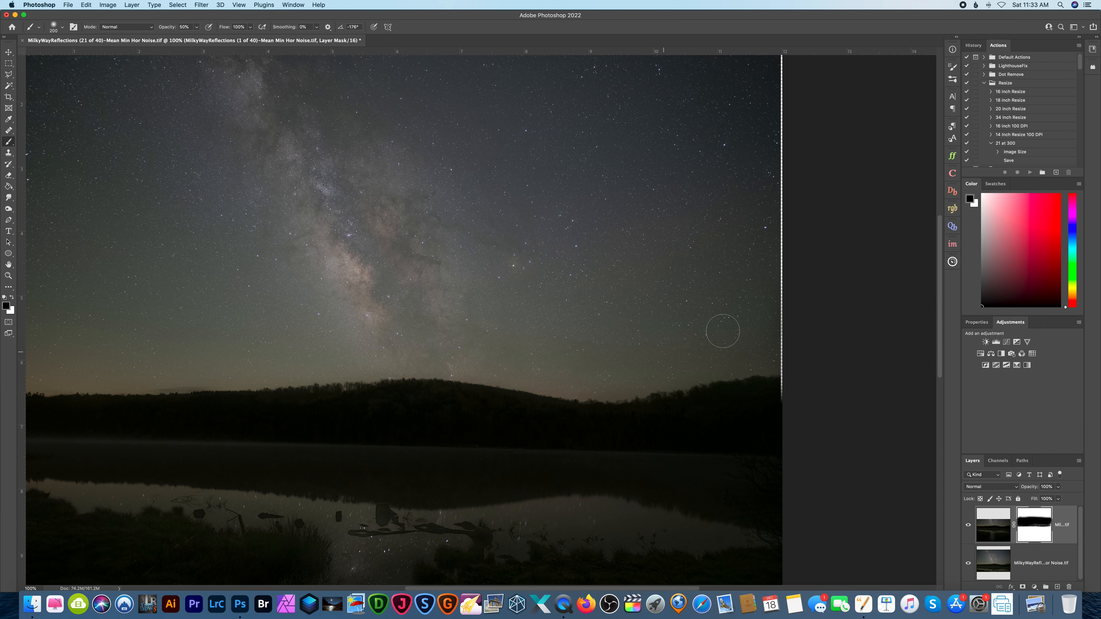
# Examine the blended horizon closely from the left edge of the image to the right, ending with the whole image in view.
pyautogui.press('super+plus')
pyautogui.press('super+plus')
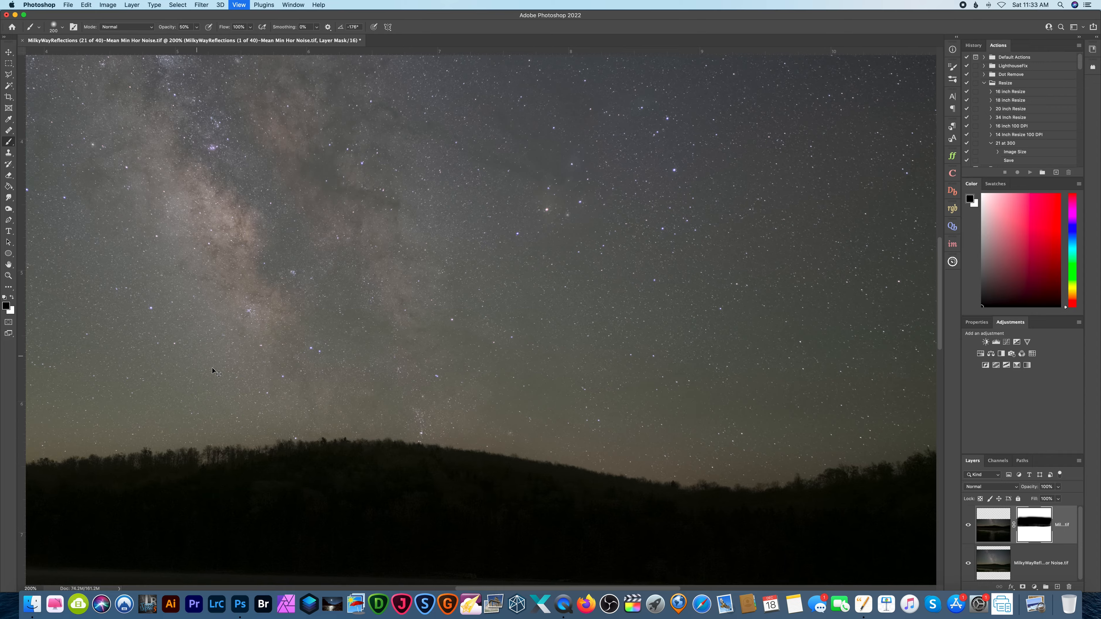
pyautogui.scroll(-5, 213, 369)
pyautogui.hscroll(-18, 213, 368)
pyautogui.hscroll(-15, 278, 376)
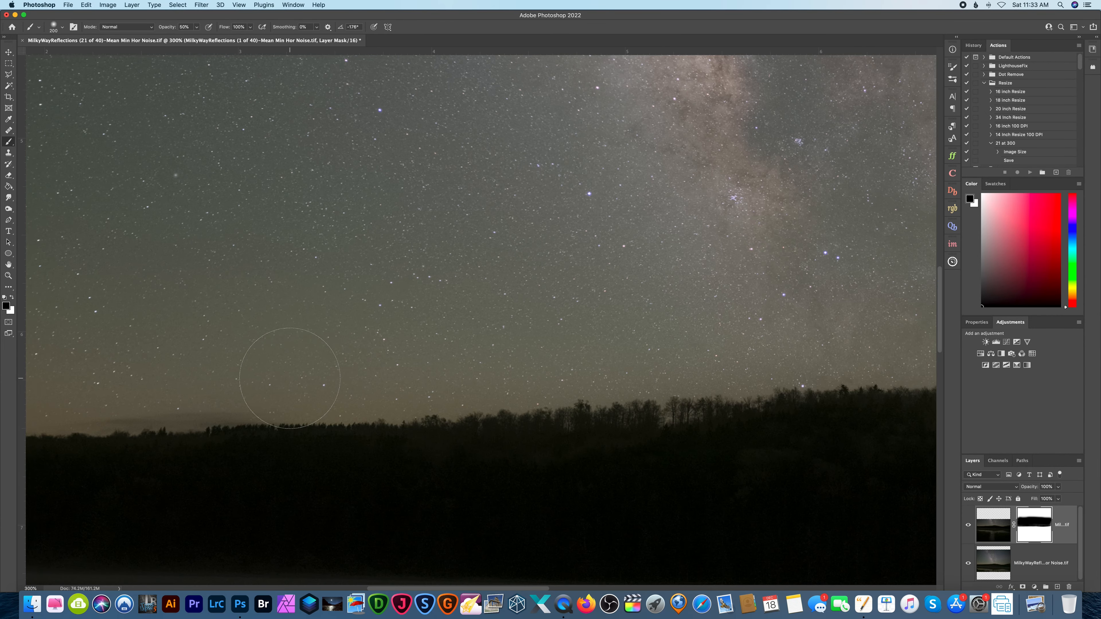
pyautogui.hscroll(-10, 204, 403)
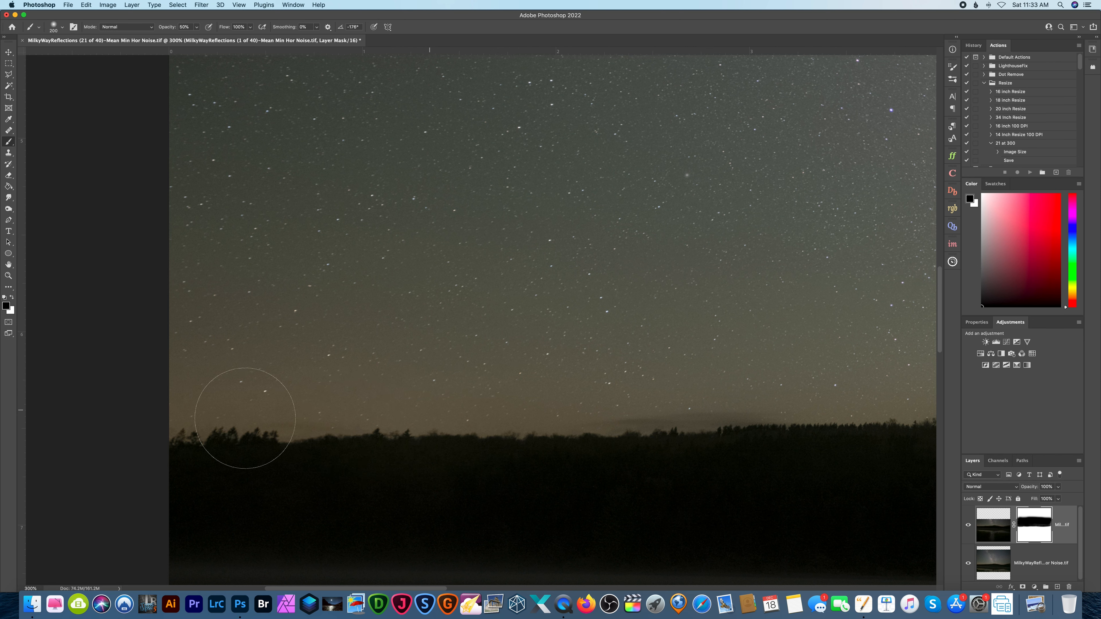
pyautogui.hscroll(12, 266, 429)
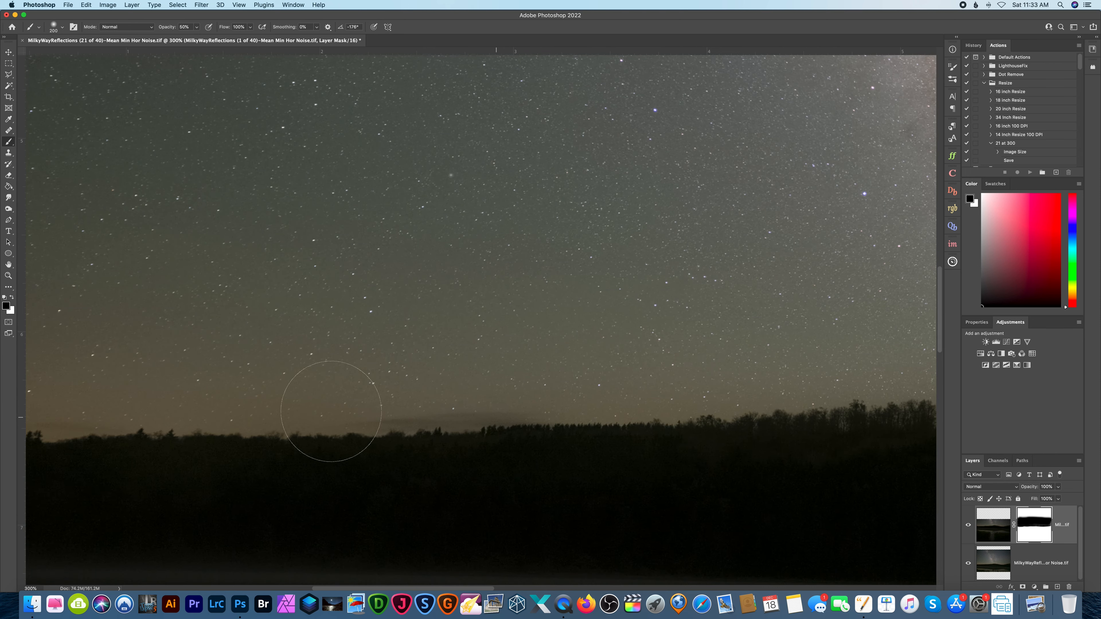
pyautogui.hscroll(10, 331, 425)
pyautogui.hscroll(10, 563, 429)
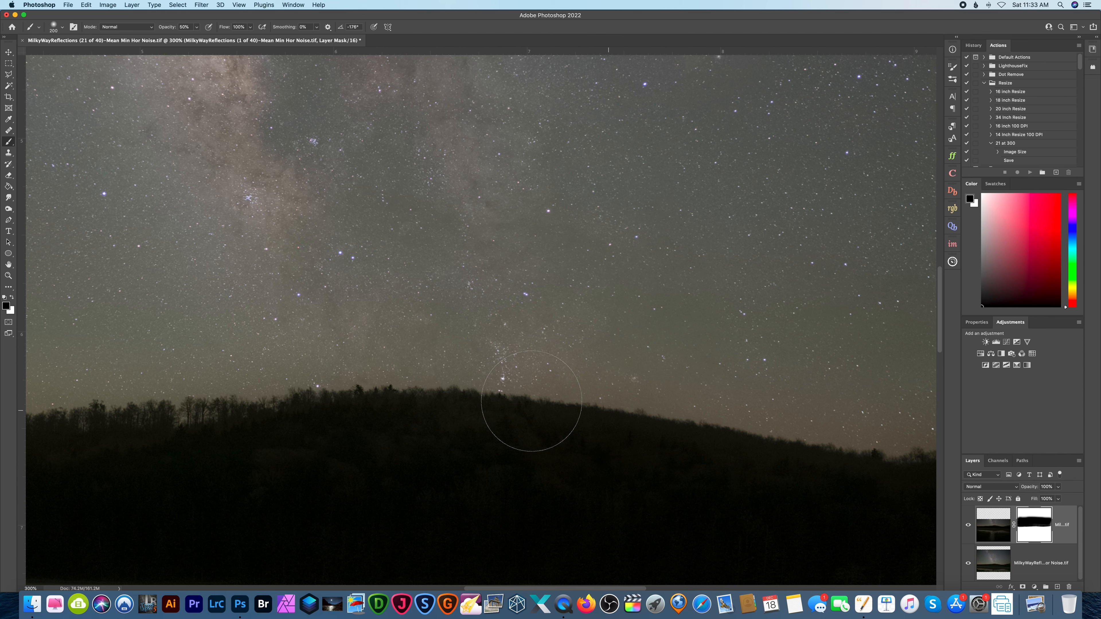
pyautogui.hscroll(10, 736, 467)
pyautogui.hscroll(10, 469, 429)
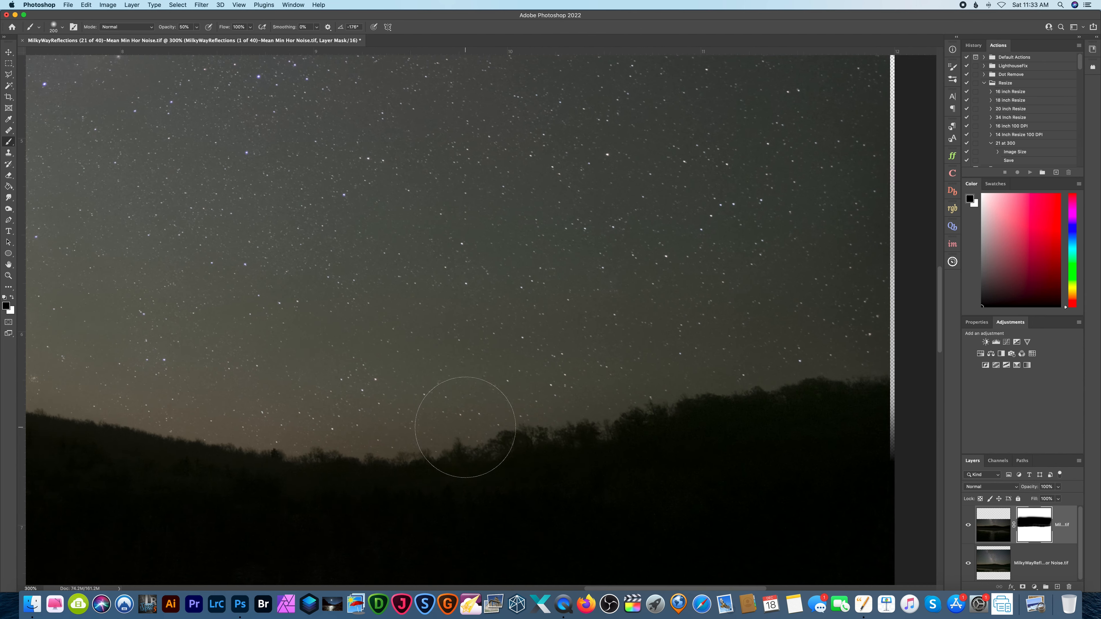
pyautogui.press('super+0')
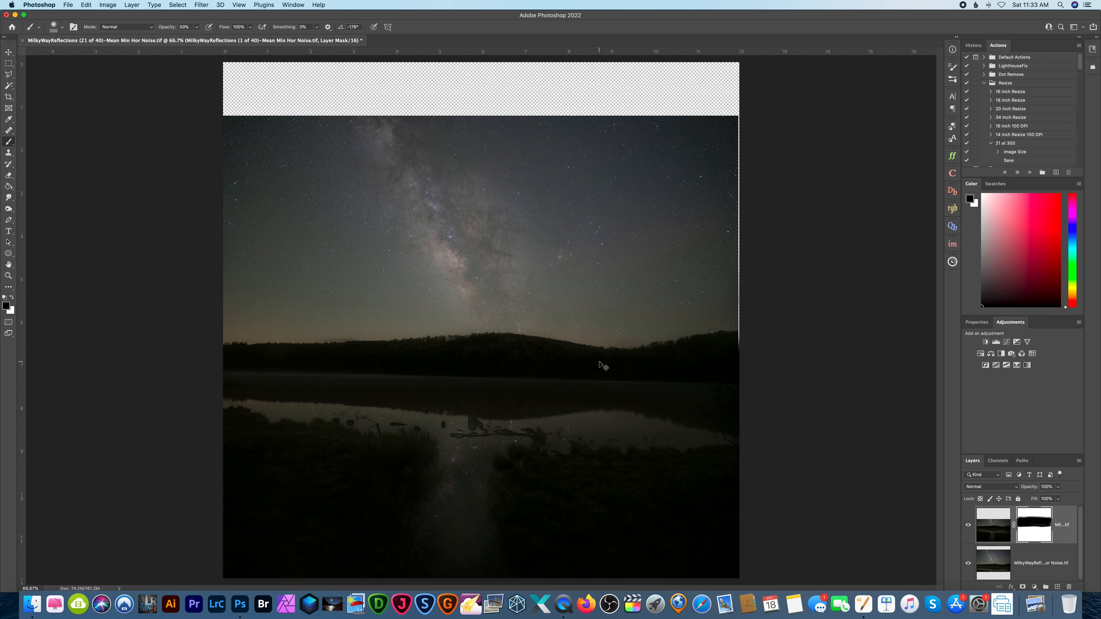
# Crop the image to remove the transparent strips along its upper and right edges.
pyautogui.press('super+1')
pyautogui.press('super+minus')
pyautogui.click(9, 97)
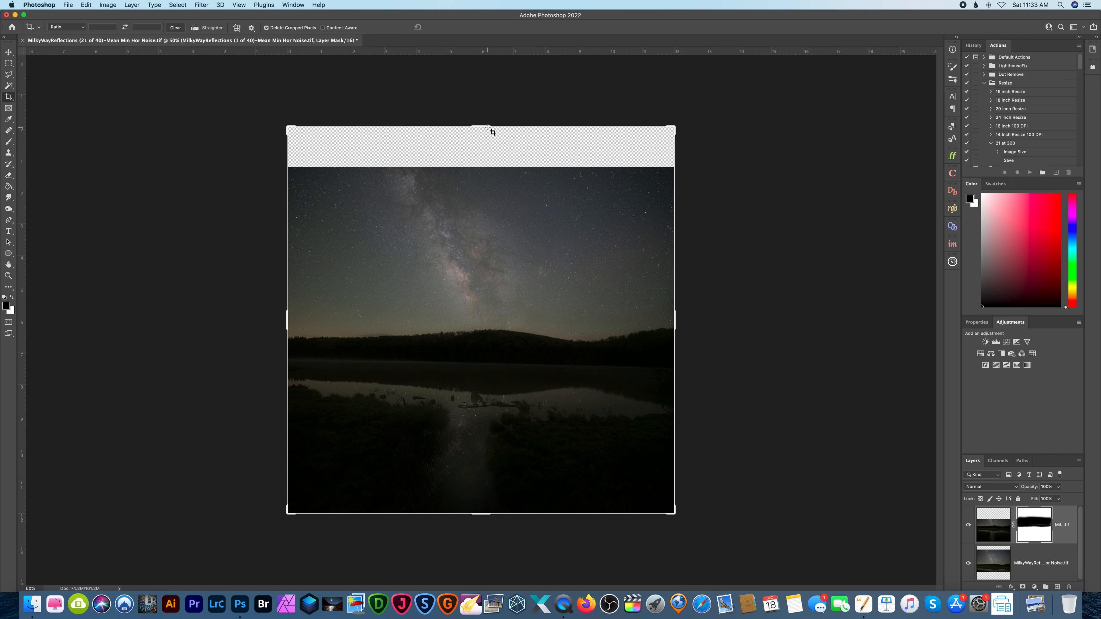
pyautogui.moveTo(488, 127); pyautogui.dragTo(493, 148)
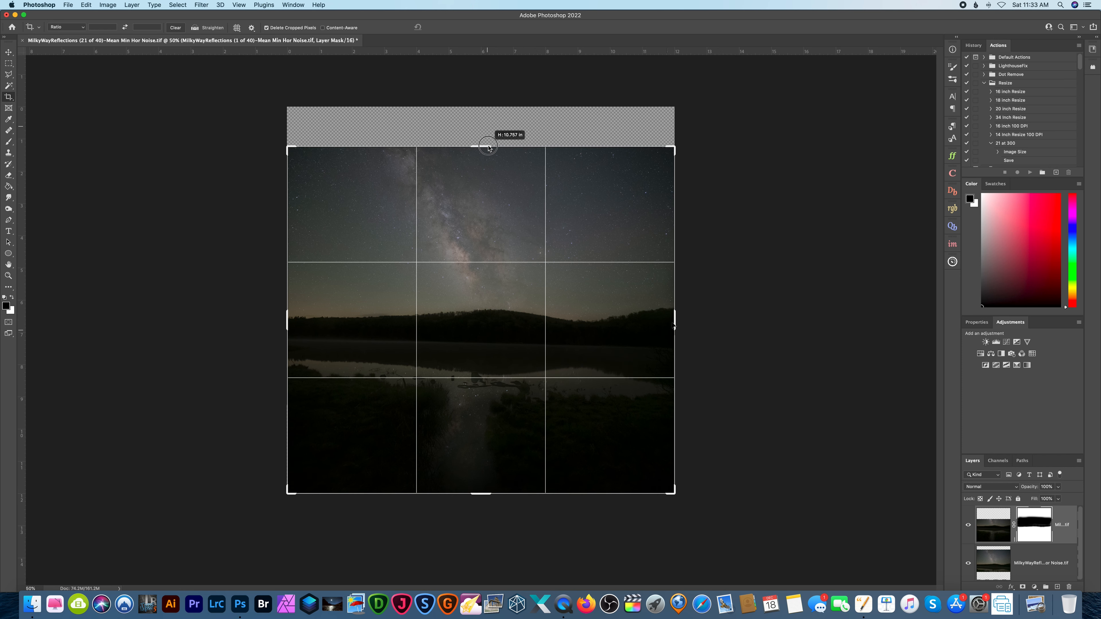
pyautogui.moveTo(671, 319); pyautogui.dragTo(671, 321)
pyautogui.press('Return')
pyautogui.press('super+1')
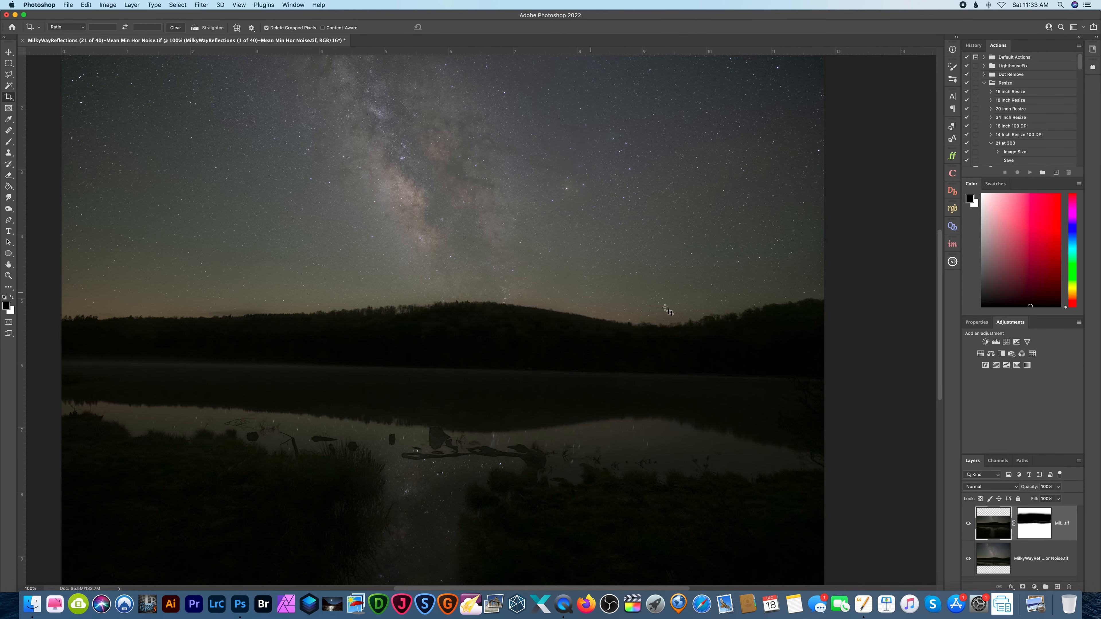
# Flatten the image and duplicate the Background layer.
pyautogui.rightClick(1068, 535)
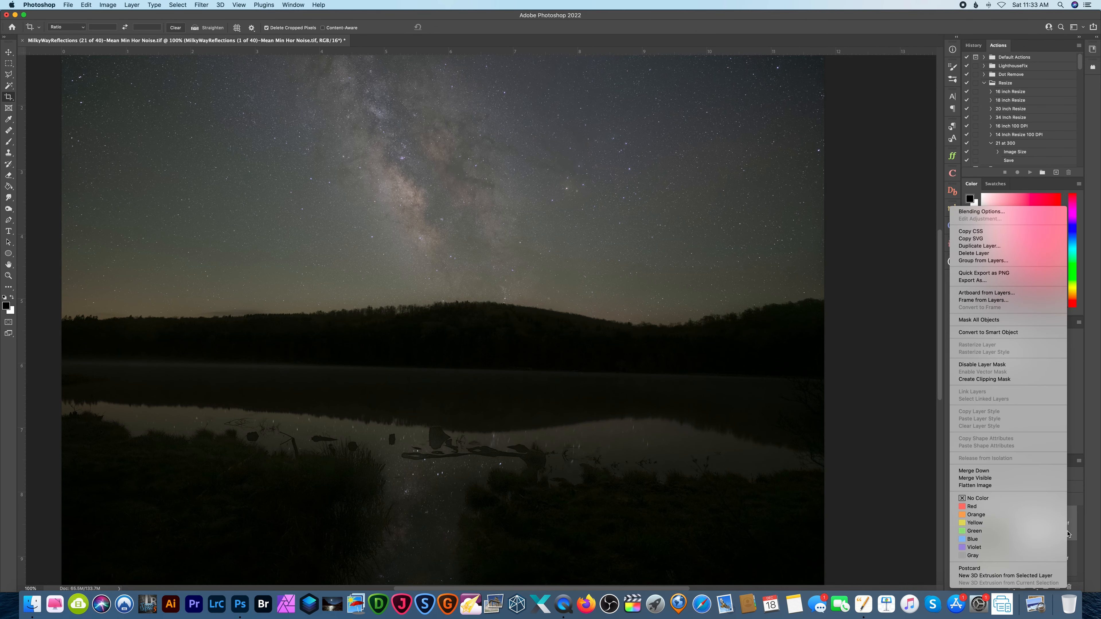
pyautogui.click(1012, 485)
pyautogui.moveTo(1051, 536); pyautogui.dragTo(1057, 587)
# Examine the rocks, logs and shoreline grass in the reflection area up close.
pyautogui.press('super+plus')
pyautogui.press('super+plus')
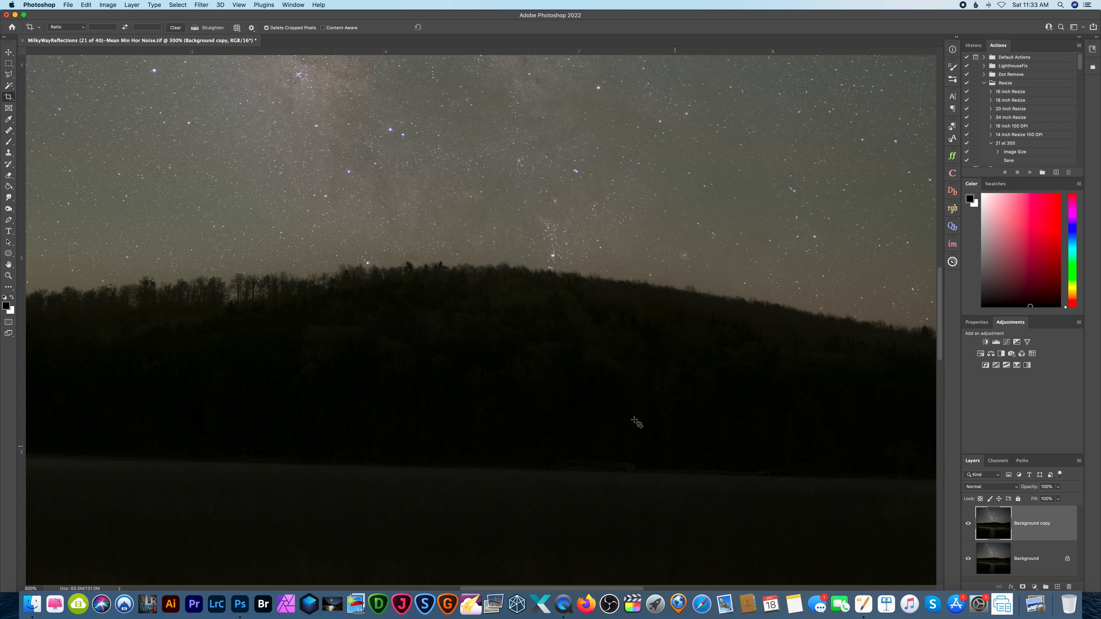
pyautogui.scroll(-10, 619, 409)
pyautogui.hscroll(-4, 618, 407)
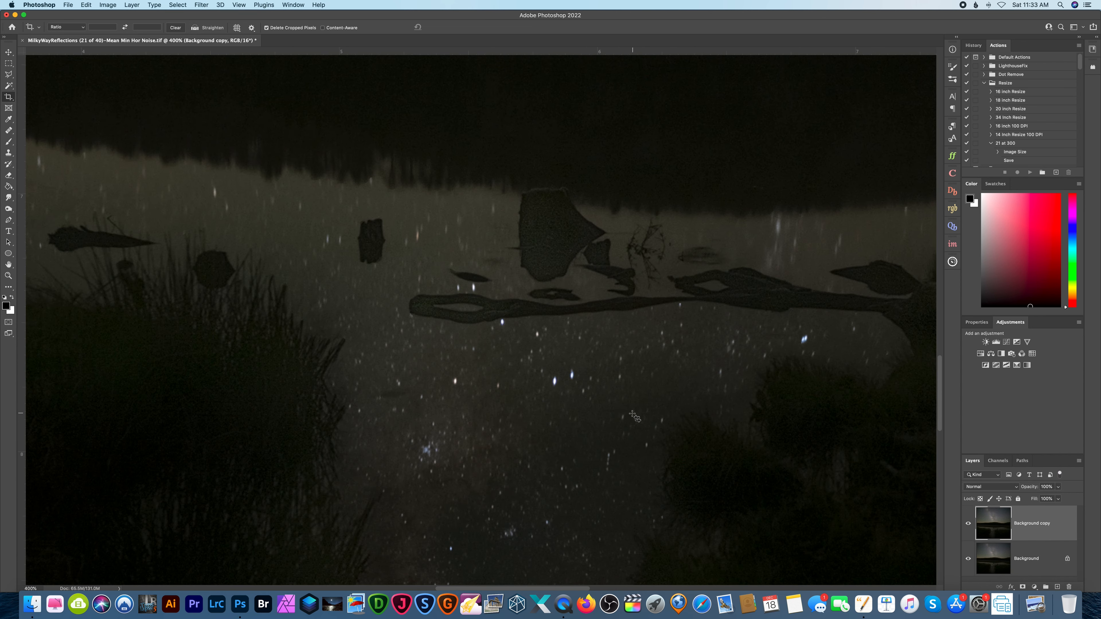
pyautogui.press('super+plus')
pyautogui.press('super+plus')
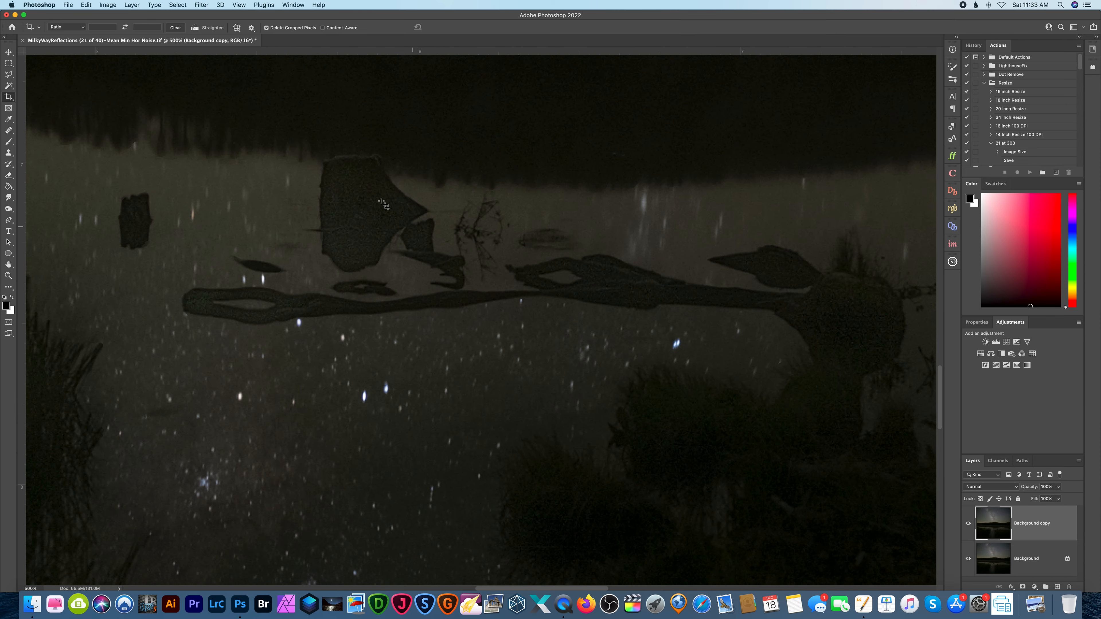
pyautogui.hscroll(-5, 383, 203)
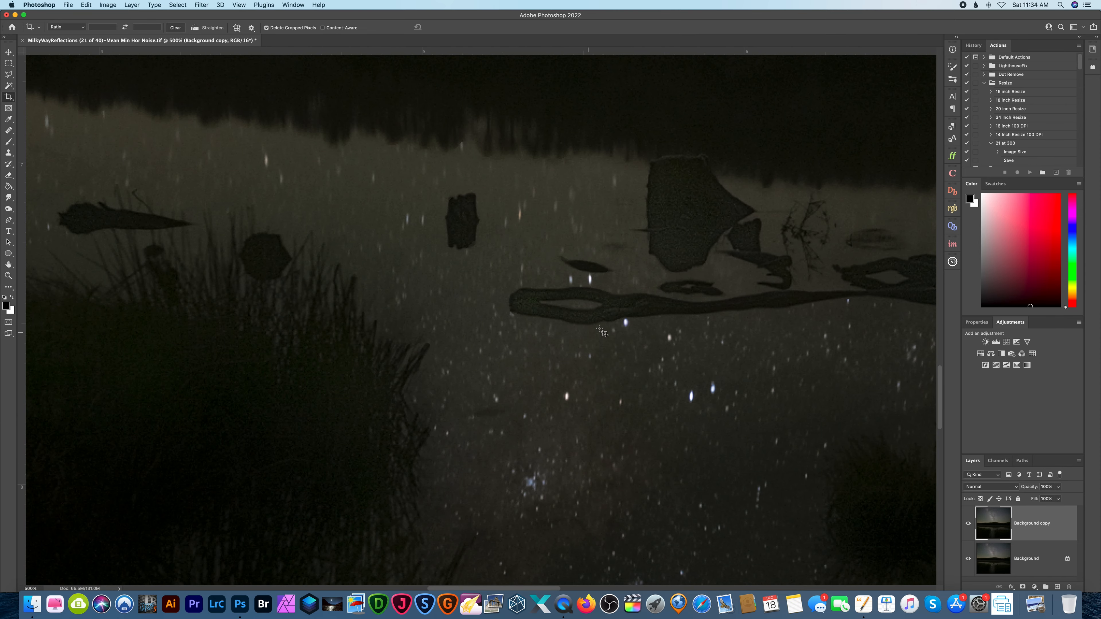
pyautogui.hscroll(-5, 378, 338)
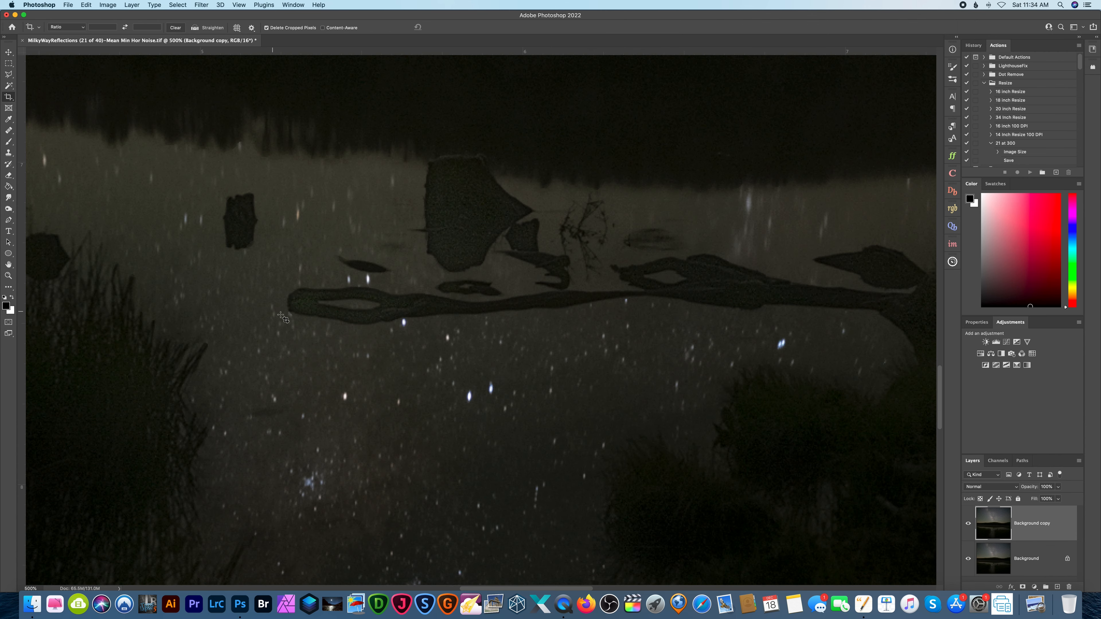
pyautogui.hscroll(-4, 288, 319)
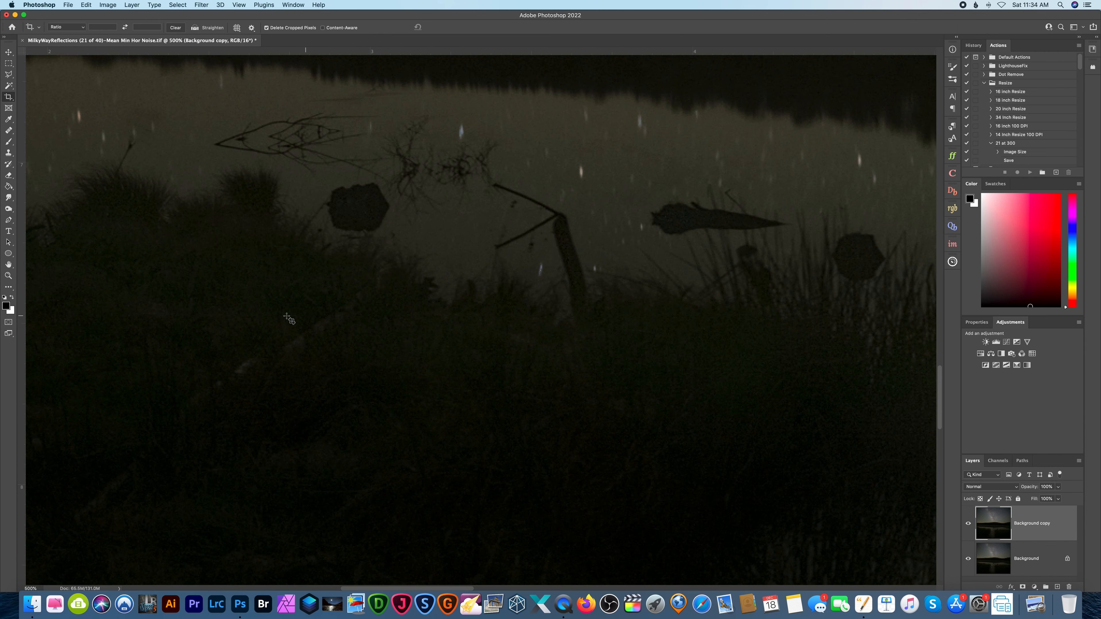
# Darken the grassy bank on the left shore using the Burn tool with Shadows range and 2% exposure.
pyautogui.click(9, 213)
pyautogui.click(35, 217)
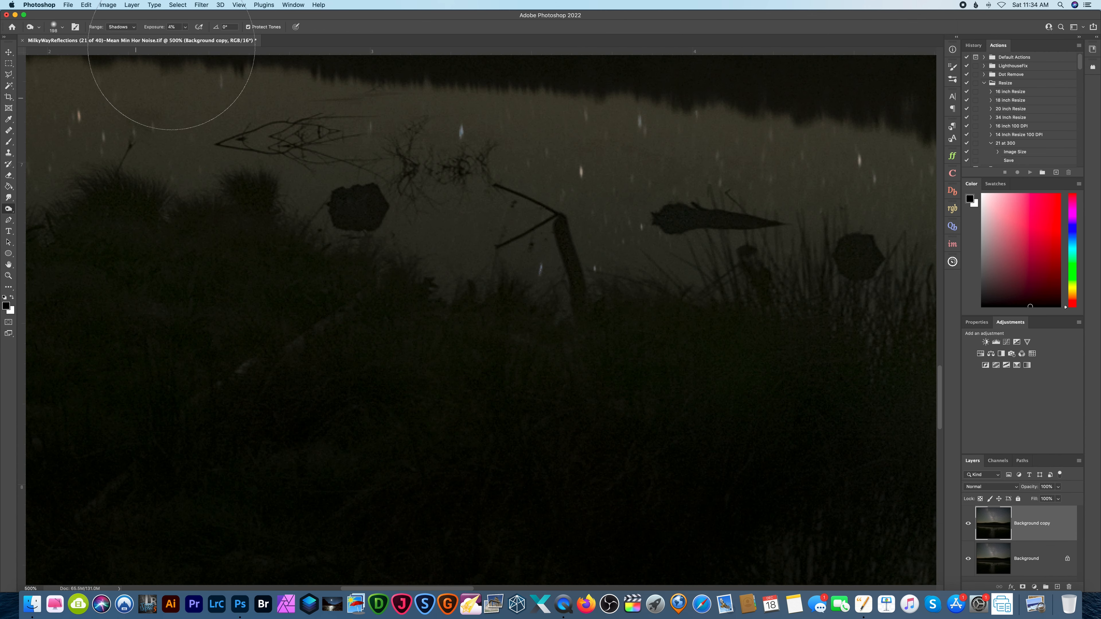
pyautogui.click(185, 27)
pyautogui.moveTo(185, 40); pyautogui.dragTo(186, 40)
pyautogui.click(182, 279)
pyautogui.hscroll(-10, 238, 321)
pyautogui.hscroll(-6, 299, 299)
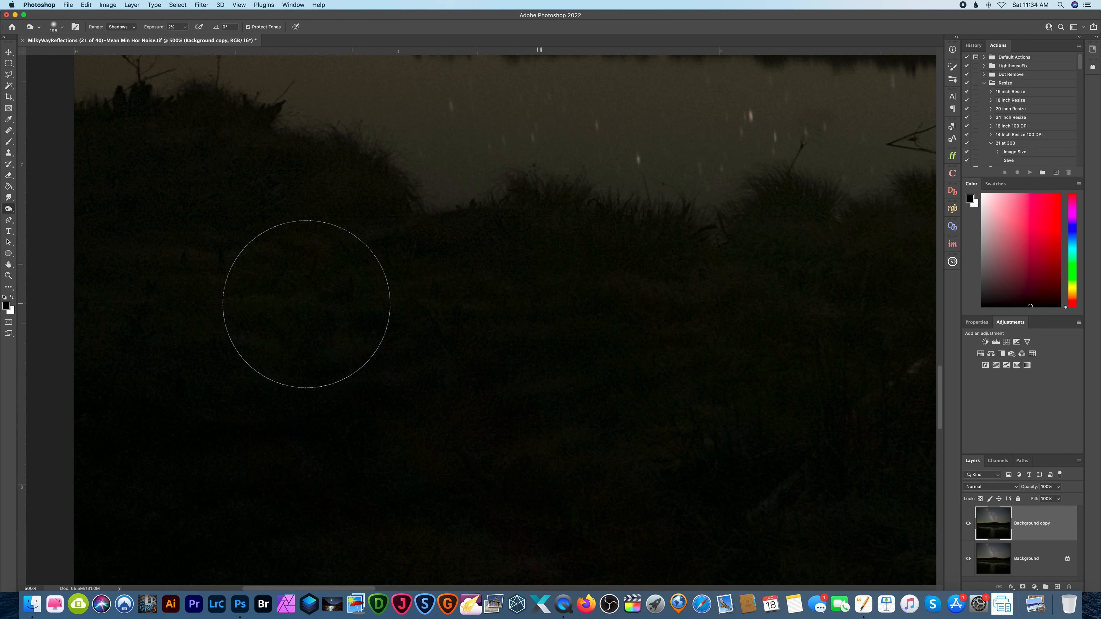
# Examine the reeds, grass banks and star reflections across the lower foreground for areas that need burning.
pyautogui.hscroll(20, 580, 300)
pyautogui.scroll(-4, 580, 303)
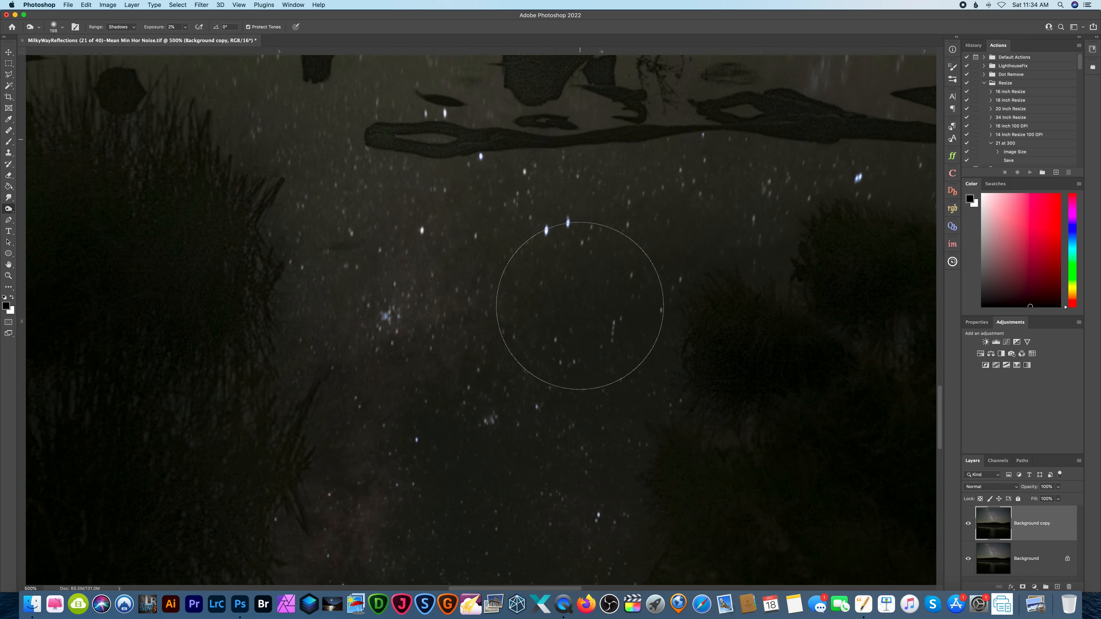
pyautogui.scroll(-1, 579, 303)
pyautogui.hscroll(-5, 578, 299)
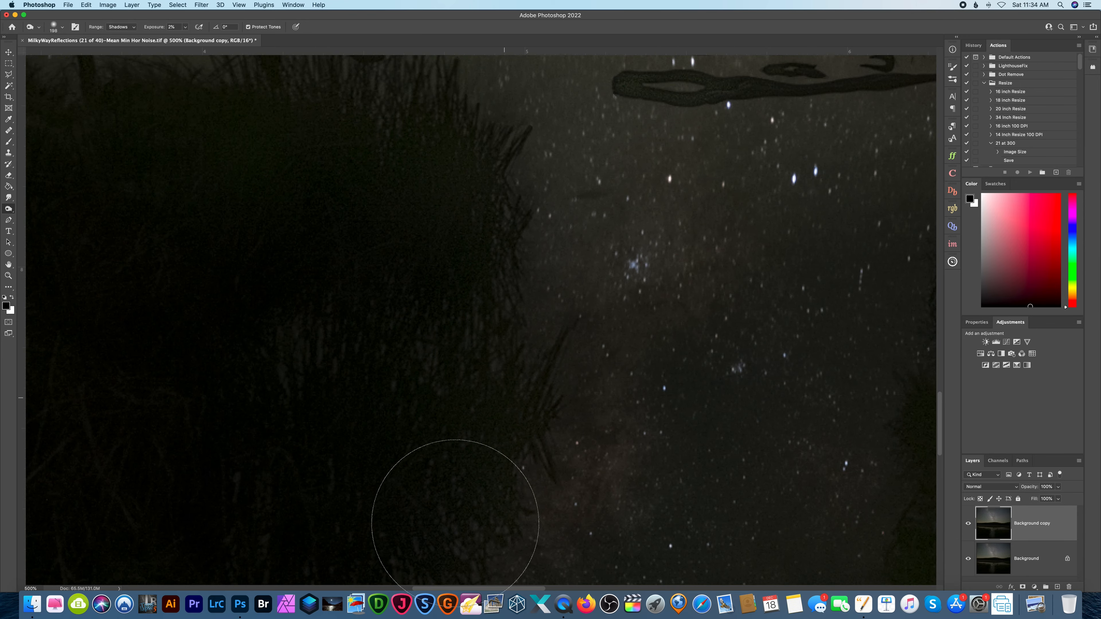
pyautogui.scroll(3, 524, 422)
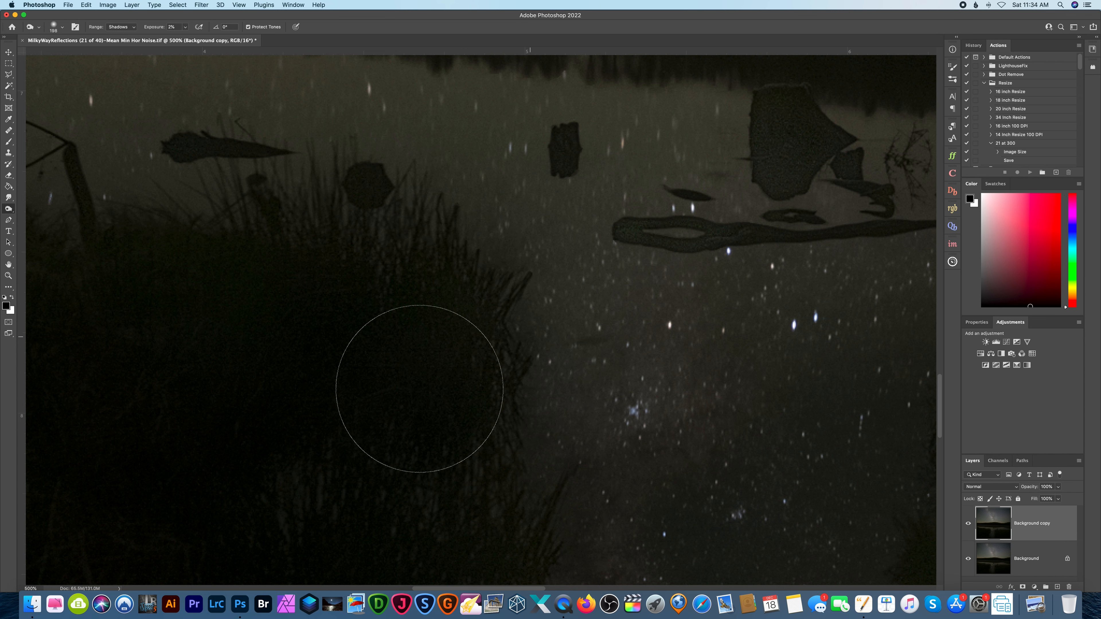
pyautogui.hscroll(-8, 419, 389)
pyautogui.scroll(-7, 517, 290)
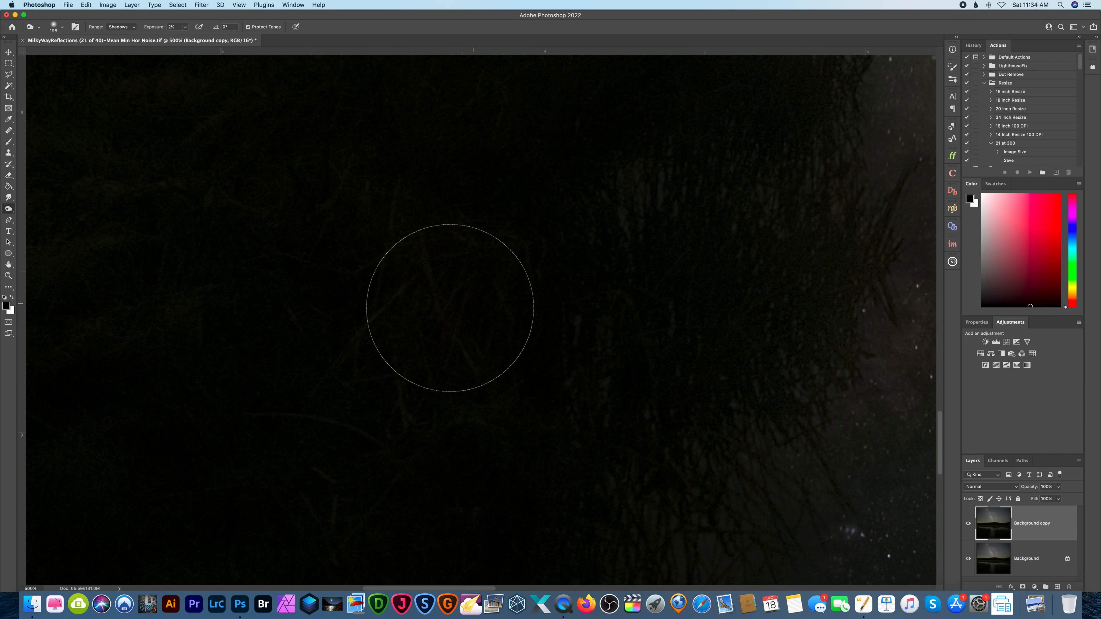
pyautogui.scroll(10, 450, 308)
pyautogui.hscroll(-3, 284, 269)
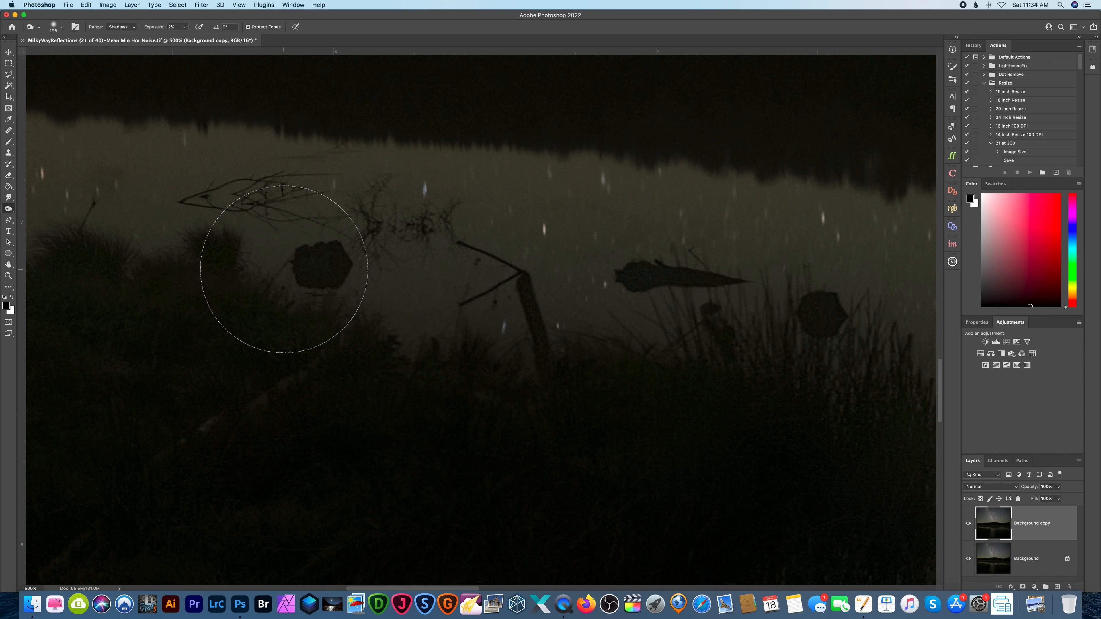
# Burn the large pointed rock above the floating log, using the Shadows range and a resized soft brush.
pyautogui.hscroll(15, 467, 320)
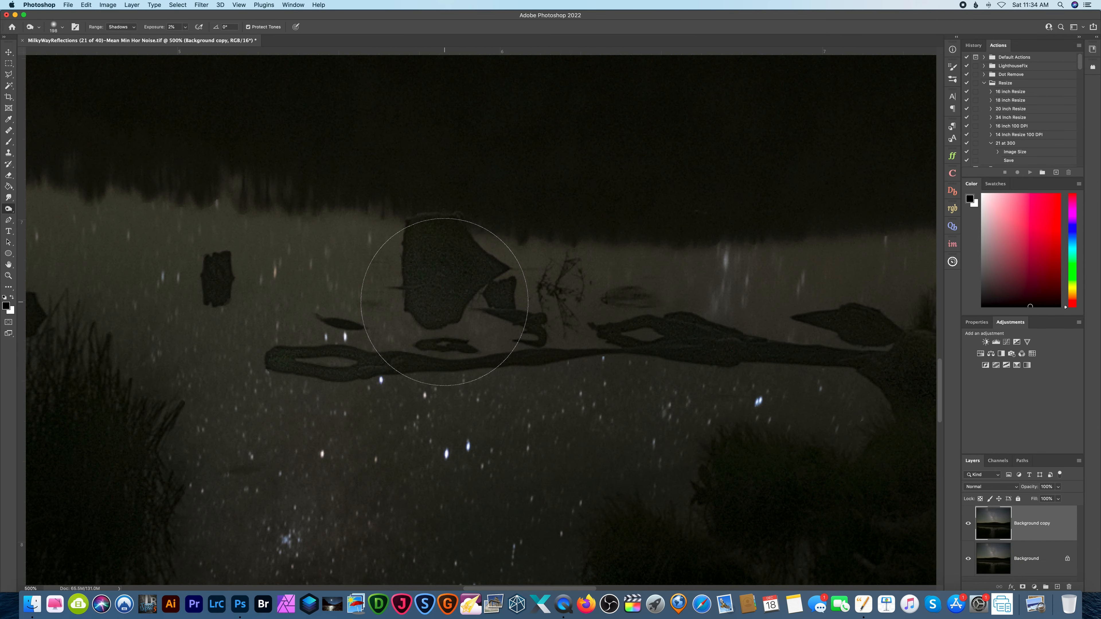
pyautogui.hscroll(2, 444, 302)
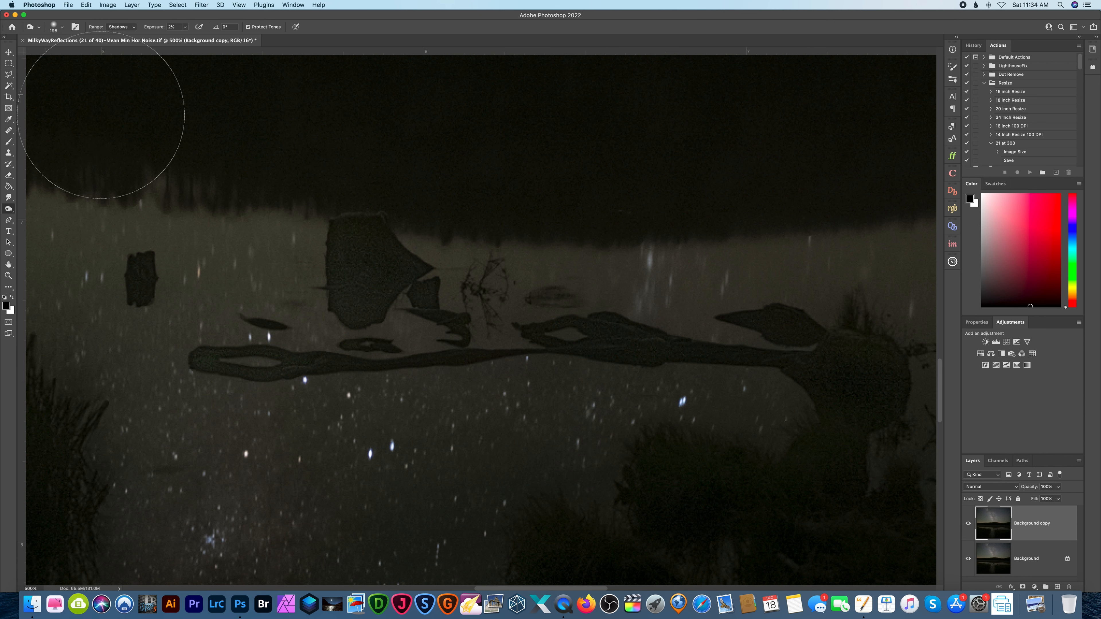
pyautogui.hscroll(-5, 179, 135)
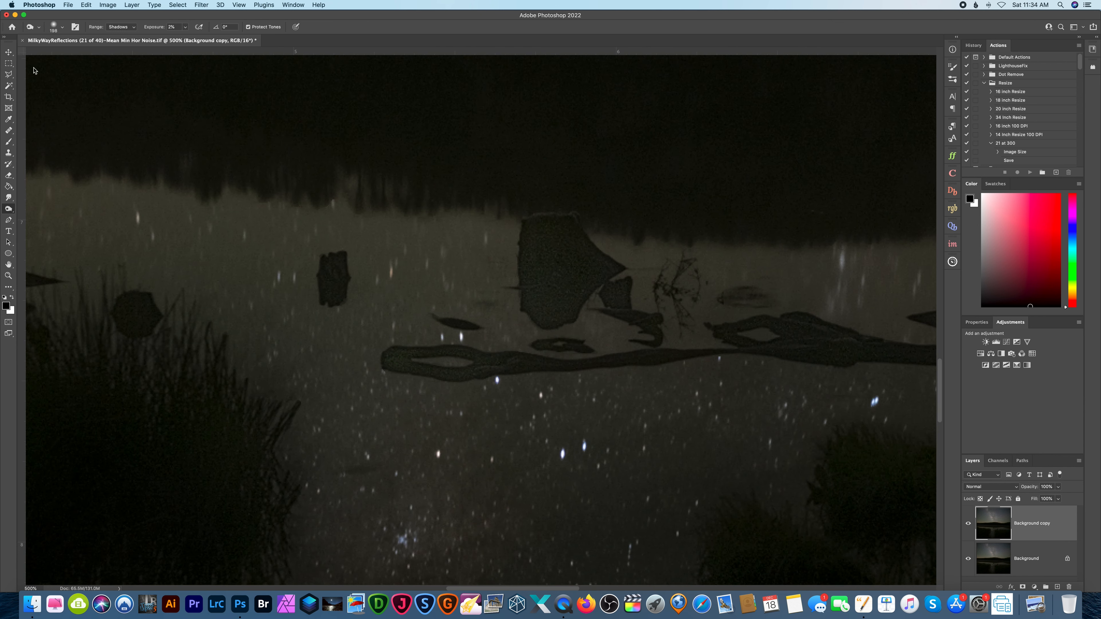
pyautogui.click(55, 28)
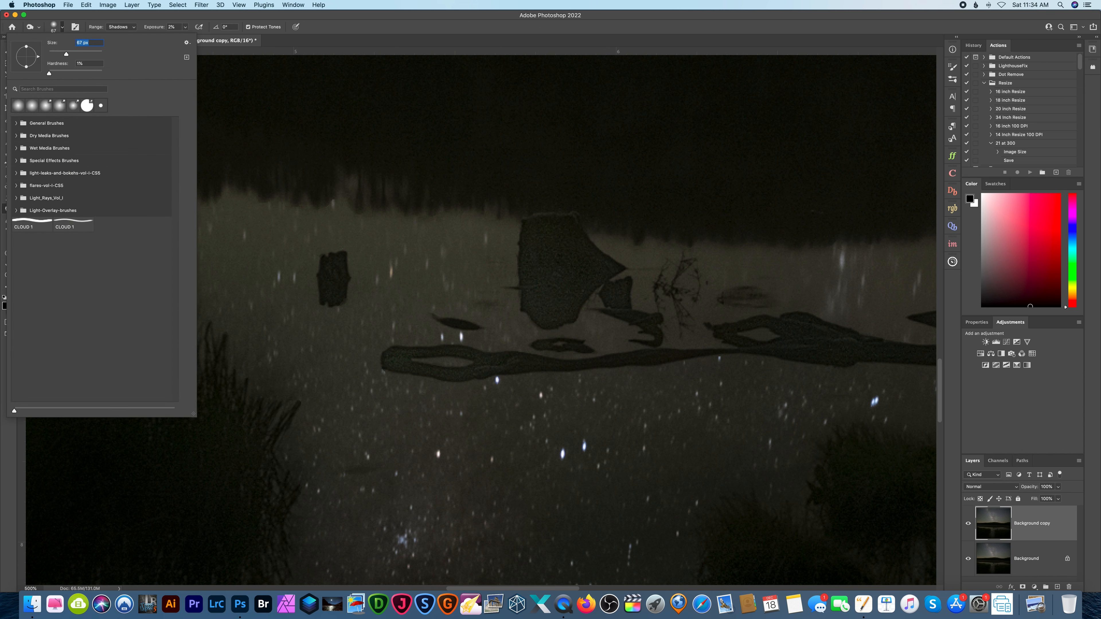
pyautogui.click(555, 268)
pyautogui.hscroll(5, 555, 269)
pyautogui.hscroll(2, 391, 299)
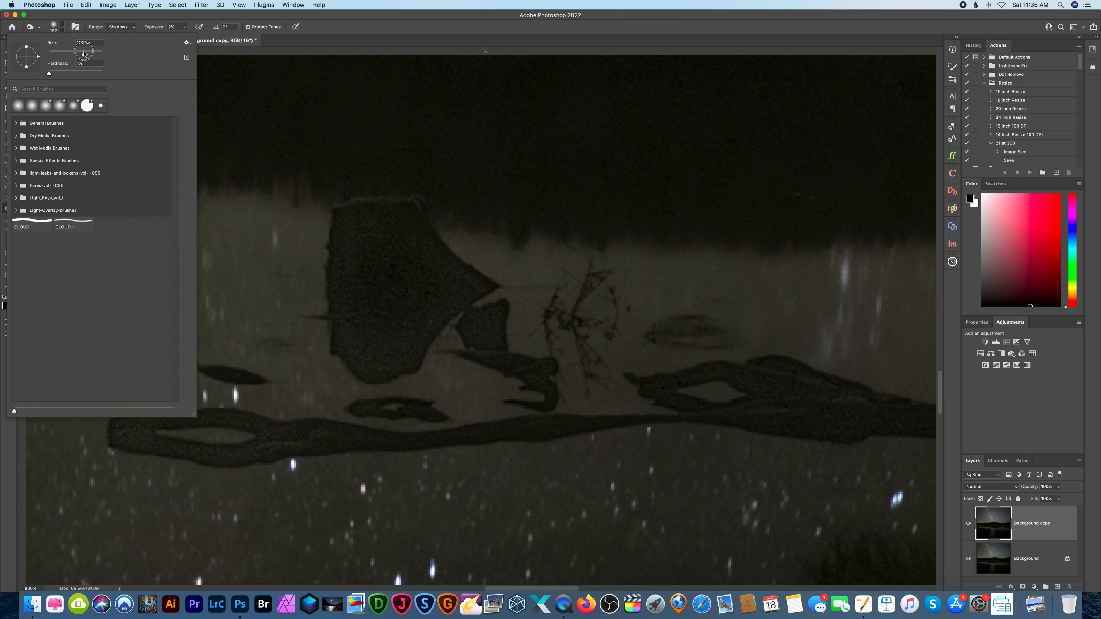
pyautogui.click(381, 233)
# Burn the left part of the floating log and the dark rock shape above it with a smaller brush at 9% exposure.
pyautogui.press('[')
pyautogui.press('[')
pyautogui.press('[')
pyautogui.moveTo(131, 438)
pyautogui.mouseDown()
pyautogui.moveTo(122, 428)
pyautogui.moveTo(518, 428)
pyautogui.mouseUp()
pyautogui.hscroll(-10, 518, 428)
pyautogui.hscroll(14, 520, 290)
pyautogui.moveTo(279, 439); pyautogui.dragTo(319, 321)
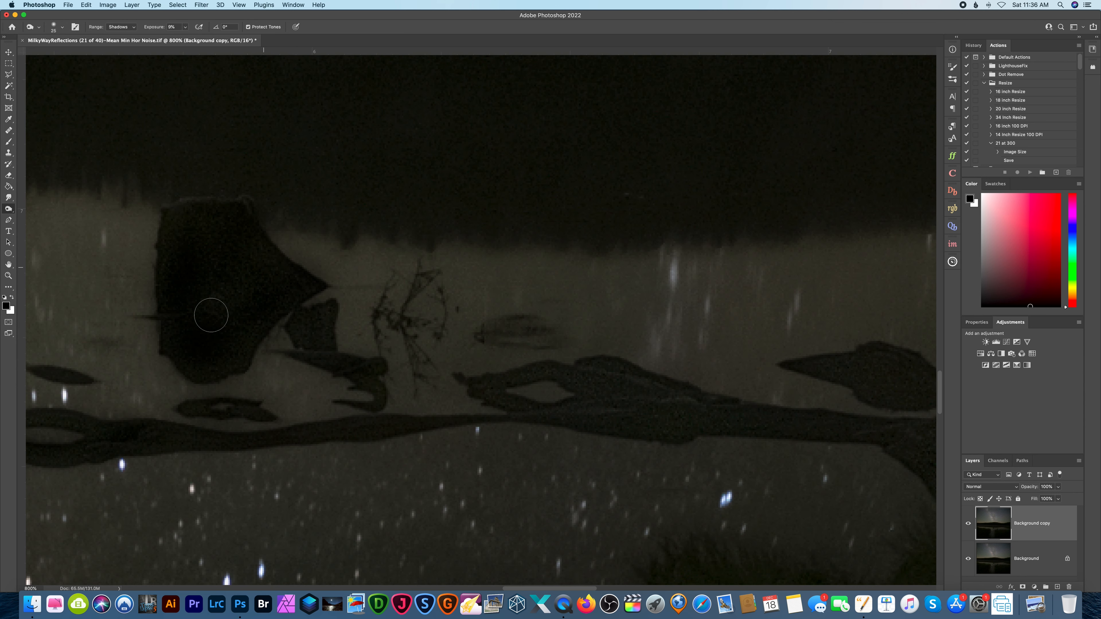
# Burn the middle and right part of the floating log toward the stump, adjusting the Burn exposure along the way.
pyautogui.moveTo(518, 401); pyautogui.dragTo(666, 374)
pyautogui.hscroll(6, 638, 386)
pyautogui.hscroll(4, 666, 374)
pyautogui.click(186, 27)
pyautogui.moveTo(186, 39); pyautogui.dragTo(183, 42)
pyautogui.click(599, 400)
pyautogui.hscroll(4, 568, 495)
pyautogui.scroll(-4, 448, 352)
pyautogui.hscroll(12, 555, 348)
pyautogui.hscroll(-4, 556, 349)
# Darken the grassy bank right of the star reflection with a larger 188 px brush at 2% exposure.
pyautogui.press('super+minus')
pyautogui.click(185, 27)
pyautogui.press(']')
pyautogui.press(']')
pyautogui.press(']')
pyautogui.press(']')
pyautogui.press(']')
pyautogui.press(']')
pyautogui.press(']')
pyautogui.press(']')
pyautogui.press(']')
pyautogui.press(']')
pyautogui.moveTo(643, 377); pyautogui.dragTo(169, 383)
pyautogui.hscroll(-8, 169, 383)
pyautogui.scroll(-7, 440, 255)
pyautogui.scroll(-10, 441, 255)
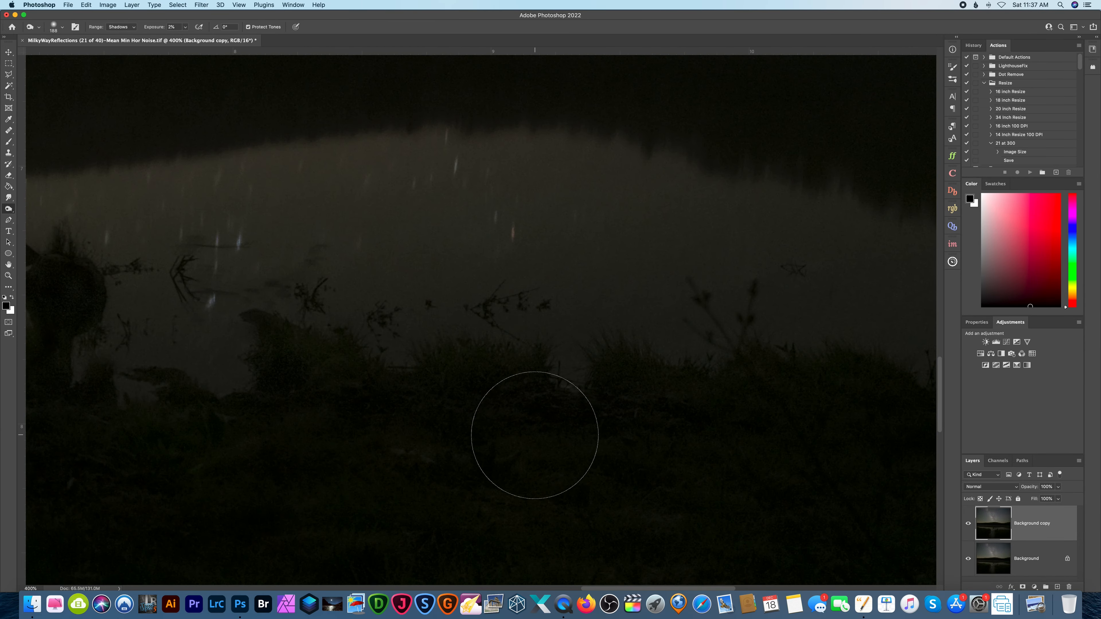
# Switch from the Burn tool to the Dodge tool with the whole shoreline area in view.
pyautogui.press('super+minus')
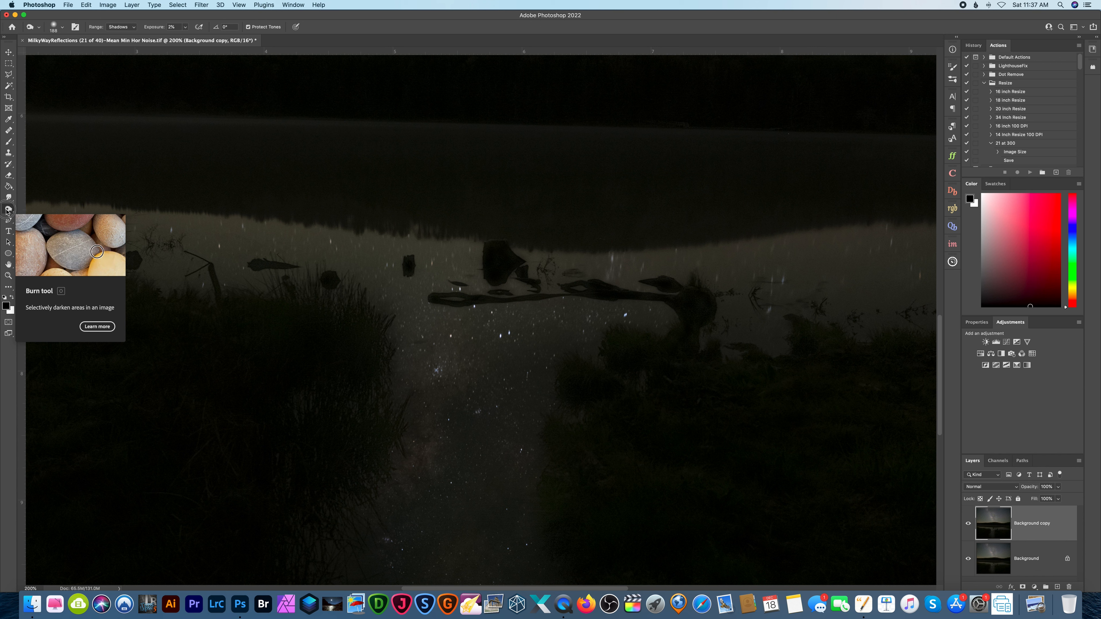
pyautogui.rightClick(7, 210)
pyautogui.click(42, 208)
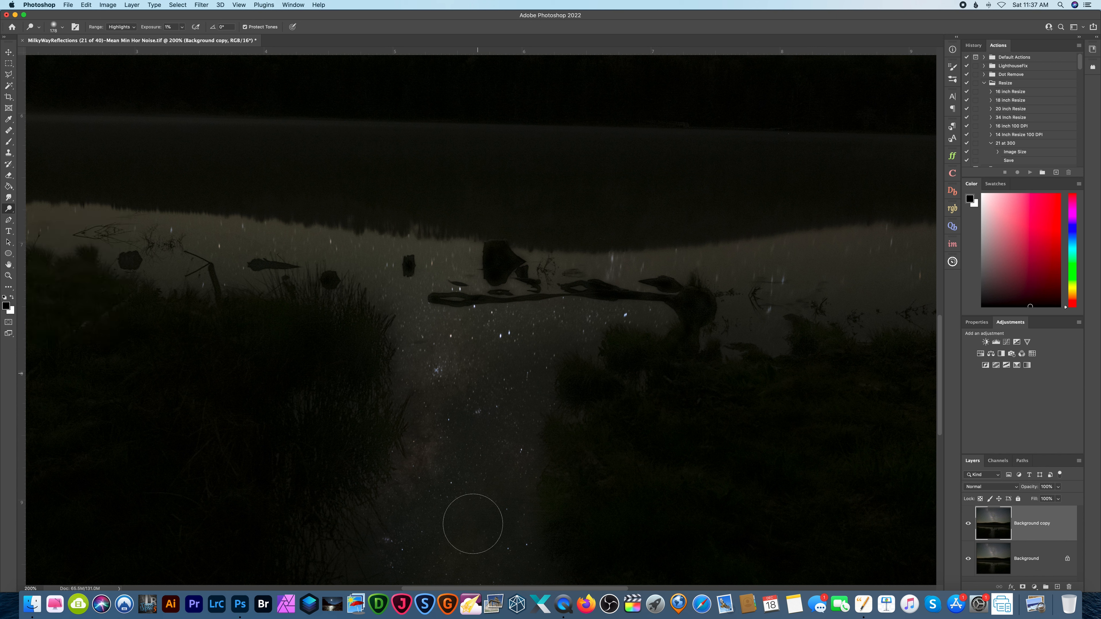
# Examine the Milky Way reflection, both shorelines and the corners of the sky for areas that need brightening.
pyautogui.scroll(-3, 464, 410)
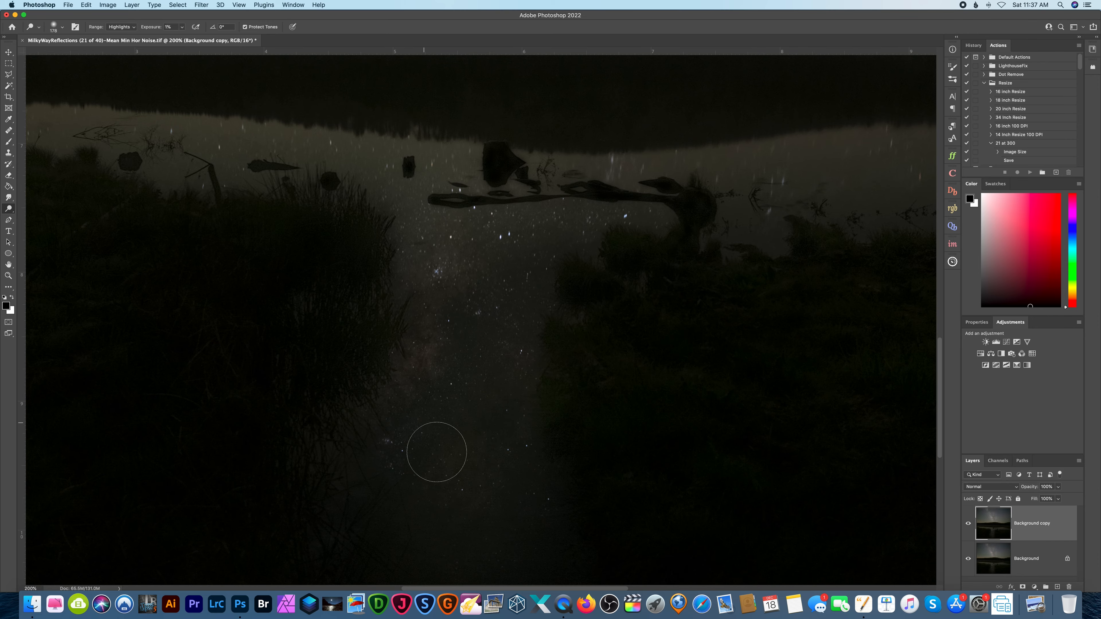
pyautogui.scroll(5, 526, 333)
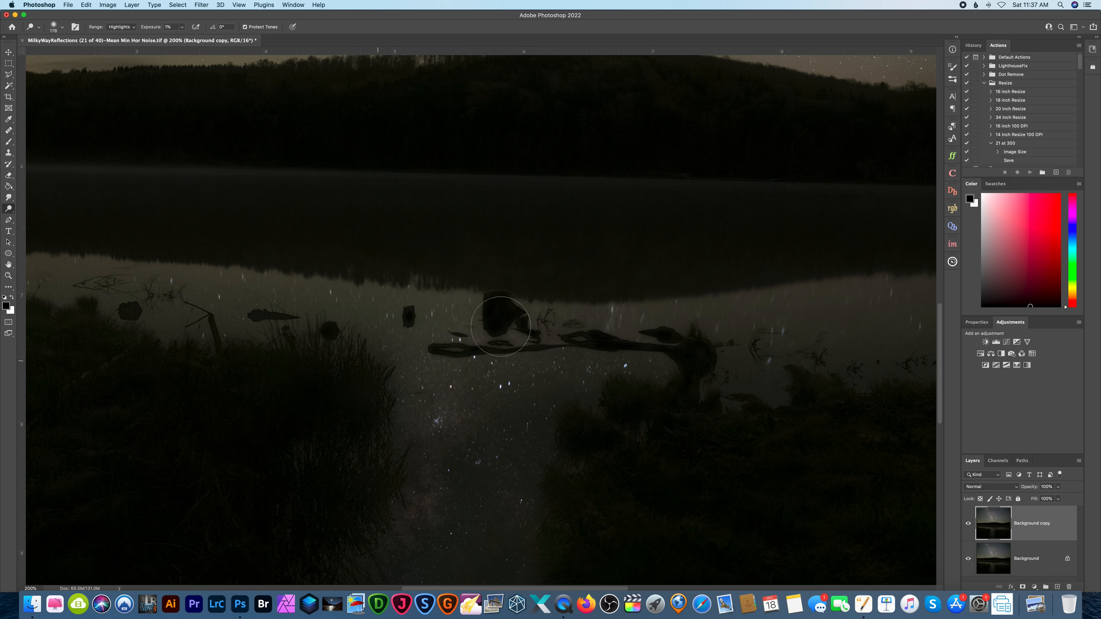
pyautogui.hscroll(5, 628, 297)
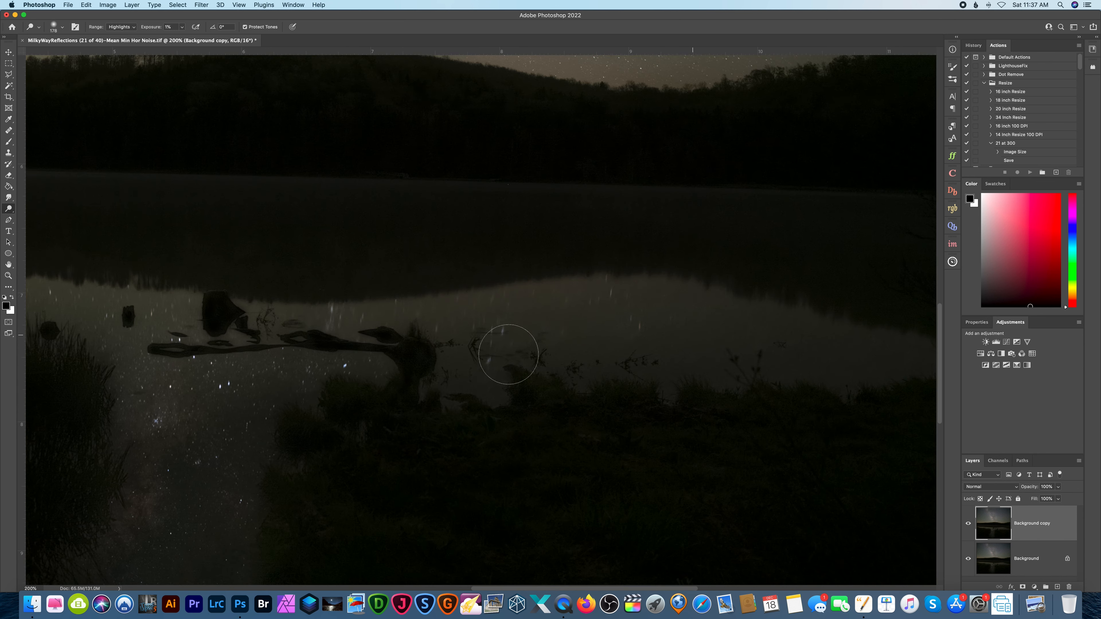
pyautogui.hscroll(-12, 522, 319)
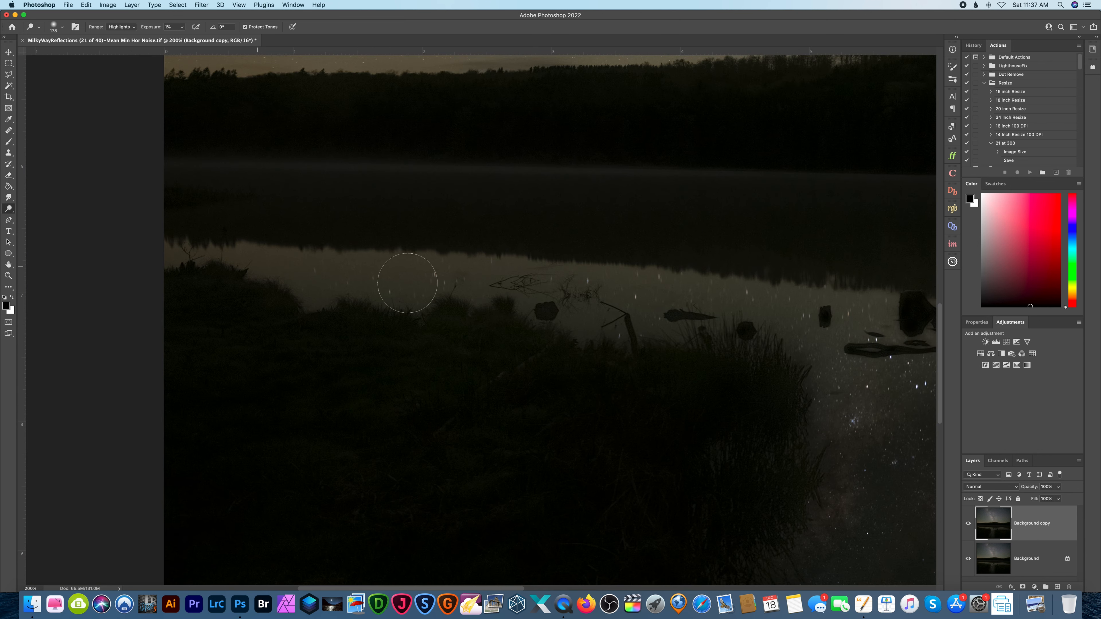
pyautogui.hscroll(10, 614, 298)
pyautogui.scroll(-9, 614, 295)
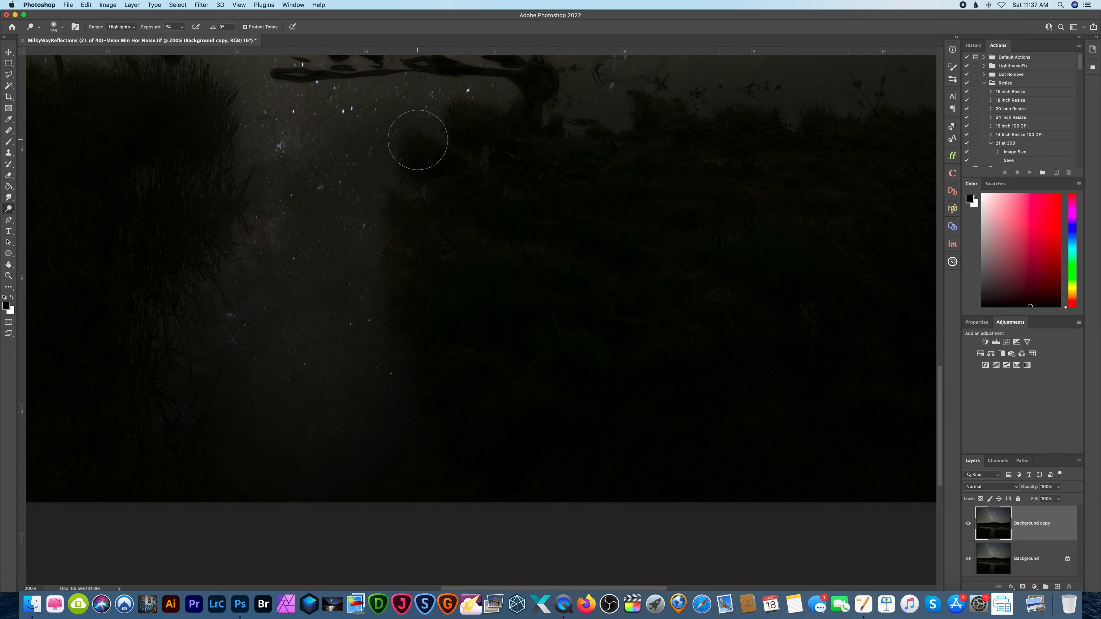
pyautogui.press('super+minus')
pyautogui.press('super+minus')
pyautogui.press('super+minus')
pyautogui.press('super+plus')
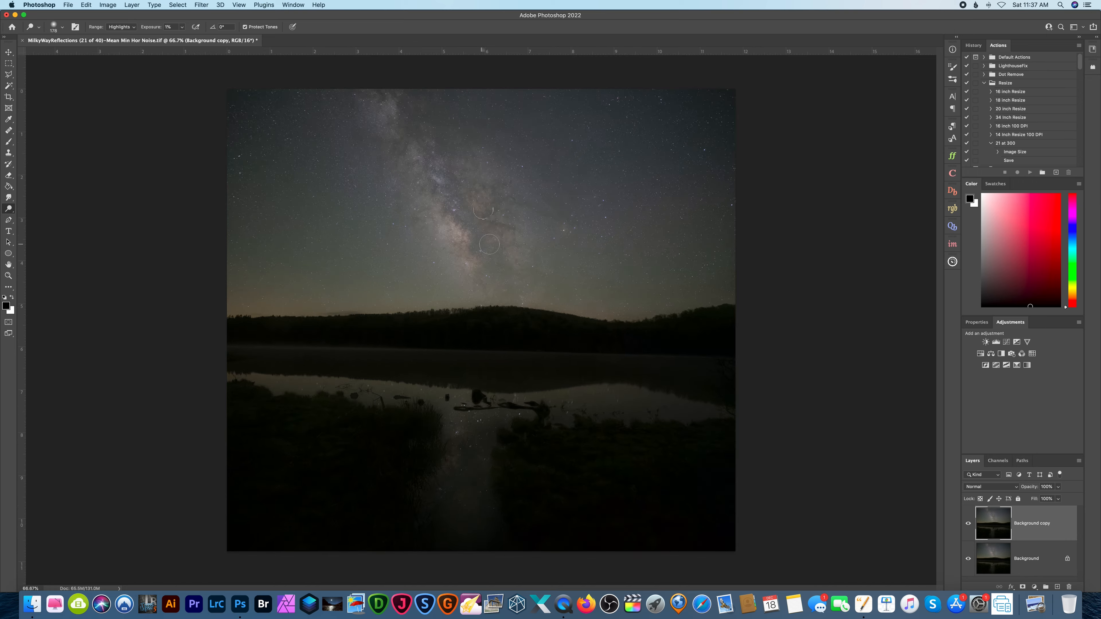
pyautogui.press('super+plus')
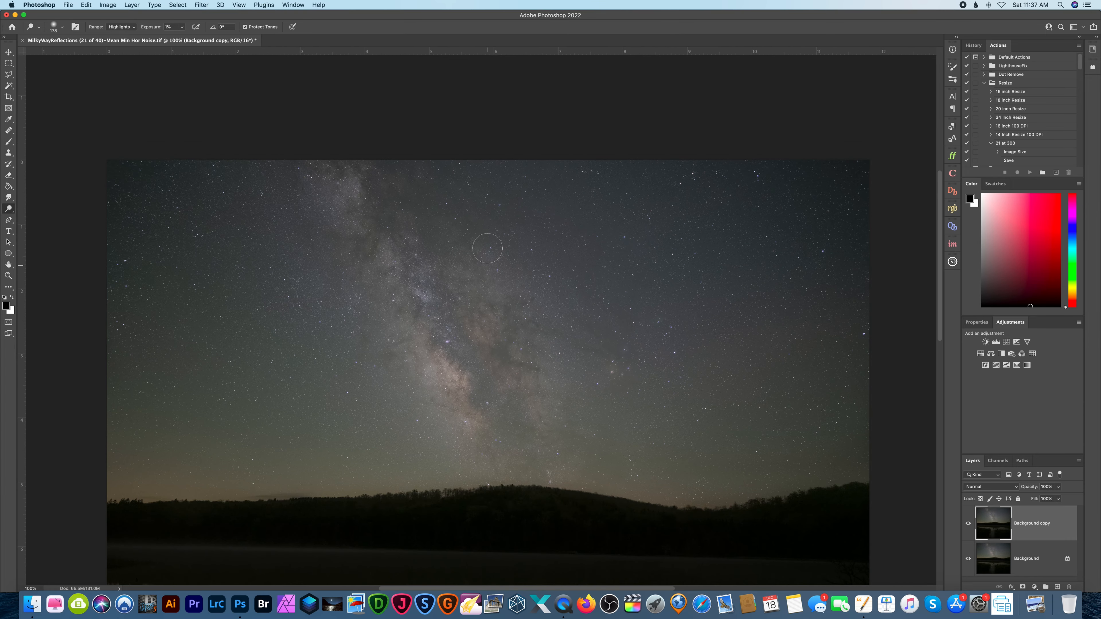
pyautogui.hscroll(-5, 455, 191)
pyautogui.hscroll(8, 688, 198)
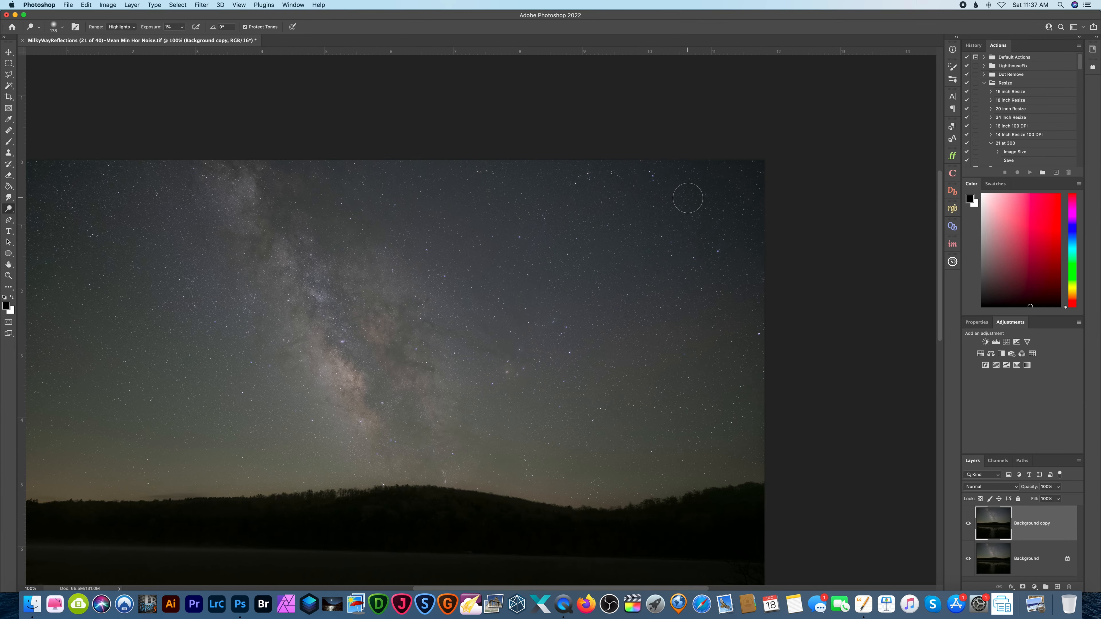
pyautogui.hscroll(-12, 283, 197)
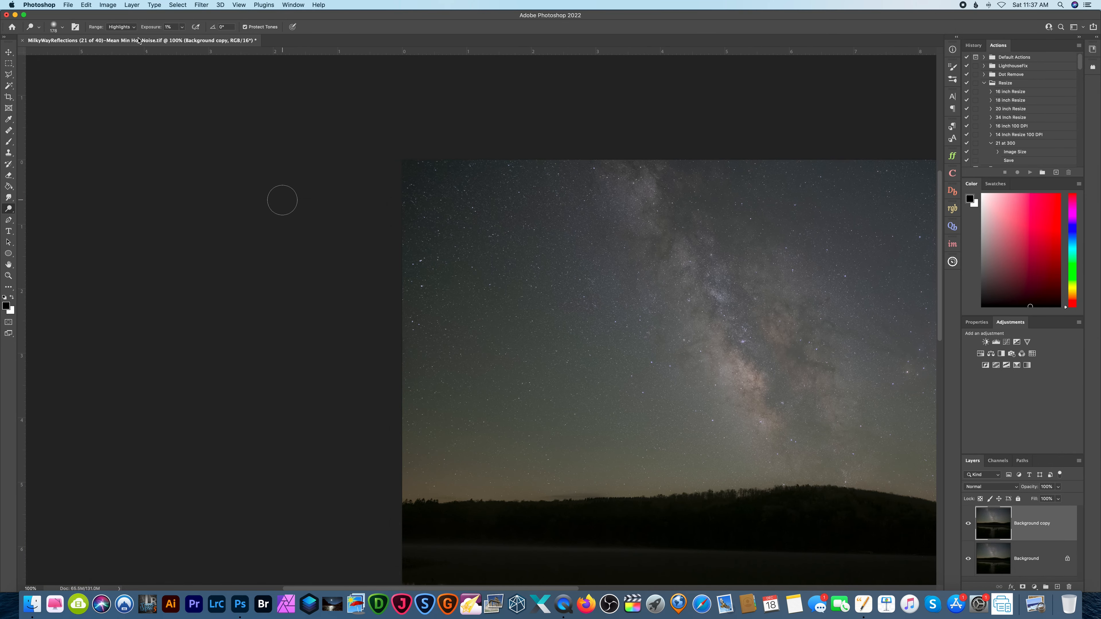
# Dodge the upper left and right edges of the sky with Midtones range, 1% exposure and a 428 px brush.
pyautogui.click(121, 27)
pyautogui.click(117, 19)
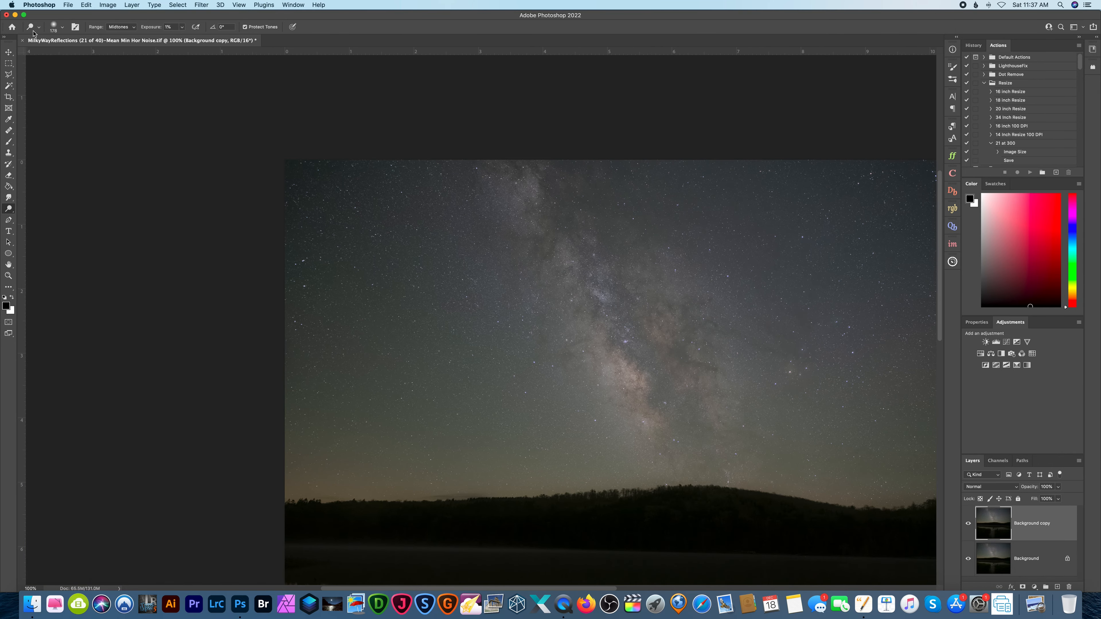
pyautogui.click(52, 27)
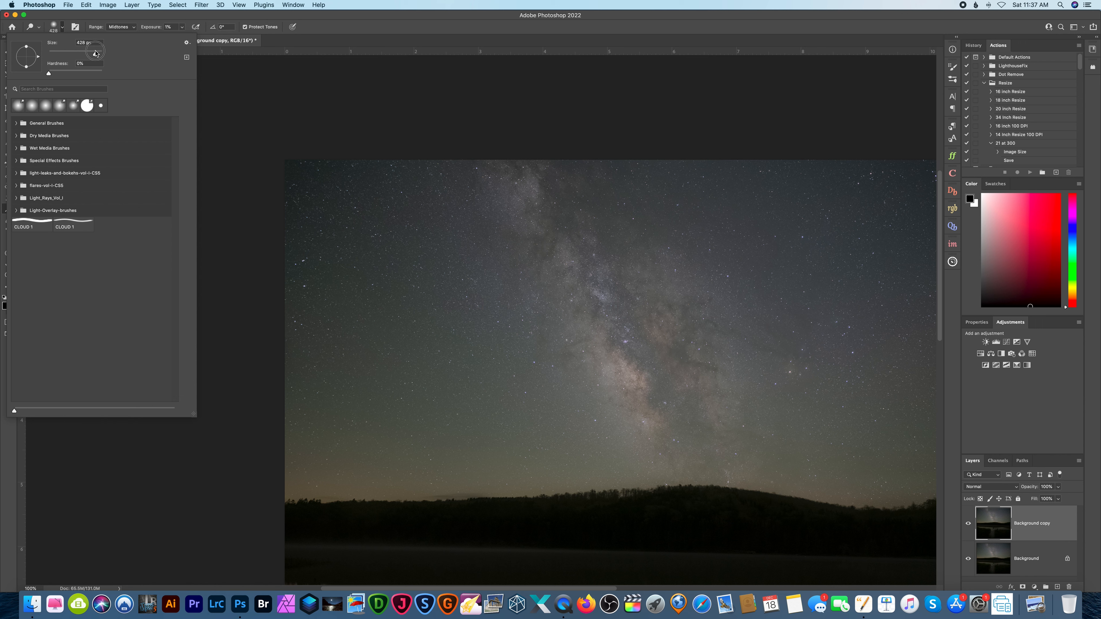
pyautogui.moveTo(308, 223)
pyautogui.mouseDown()
pyautogui.moveTo(300, 232)
pyautogui.moveTo(310, 162)
pyautogui.moveTo(264, 276)
pyautogui.moveTo(320, 307)
pyautogui.moveTo(300, 162)
pyautogui.mouseUp()
pyautogui.hscroll(5, 300, 163)
pyautogui.moveTo(830, 218)
pyautogui.mouseDown()
pyautogui.moveTo(864, 255)
pyautogui.moveTo(845, 294)
pyautogui.moveTo(789, 161)
pyautogui.moveTo(798, 271)
pyautogui.mouseUp()
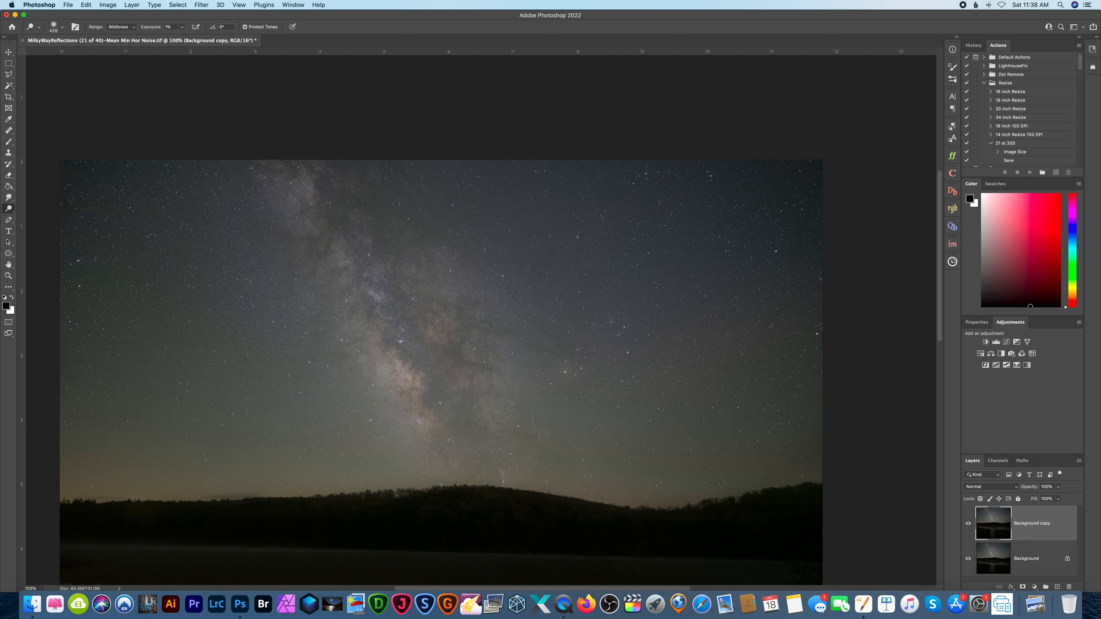
# Dodge the dark left and right edges and upper right corner of the sky with the Shadows range.
pyautogui.click(122, 27)
pyautogui.click(118, 18)
pyautogui.moveTo(74, 157)
pyautogui.mouseDown()
pyautogui.moveTo(49, 334)
pyautogui.moveTo(124, 171)
pyautogui.moveTo(65, 197)
pyautogui.moveTo(110, 159)
pyautogui.moveTo(38, 273)
pyautogui.mouseUp()
pyautogui.moveTo(808, 322)
pyautogui.mouseDown()
pyautogui.moveTo(819, 157)
pyautogui.moveTo(754, 248)
pyautogui.mouseUp()
pyautogui.moveTo(647, 248)
pyautogui.mouseDown()
pyautogui.moveTo(859, 258)
pyautogui.moveTo(812, 253)
pyautogui.moveTo(802, 121)
pyautogui.moveTo(865, 232)
pyautogui.moveTo(778, 160)
pyautogui.moveTo(702, 157)
pyautogui.moveTo(812, 157)
pyautogui.mouseUp()
pyautogui.hscroll(2, 742, 110)
pyautogui.press('super+minus')
pyautogui.press('super+minus')
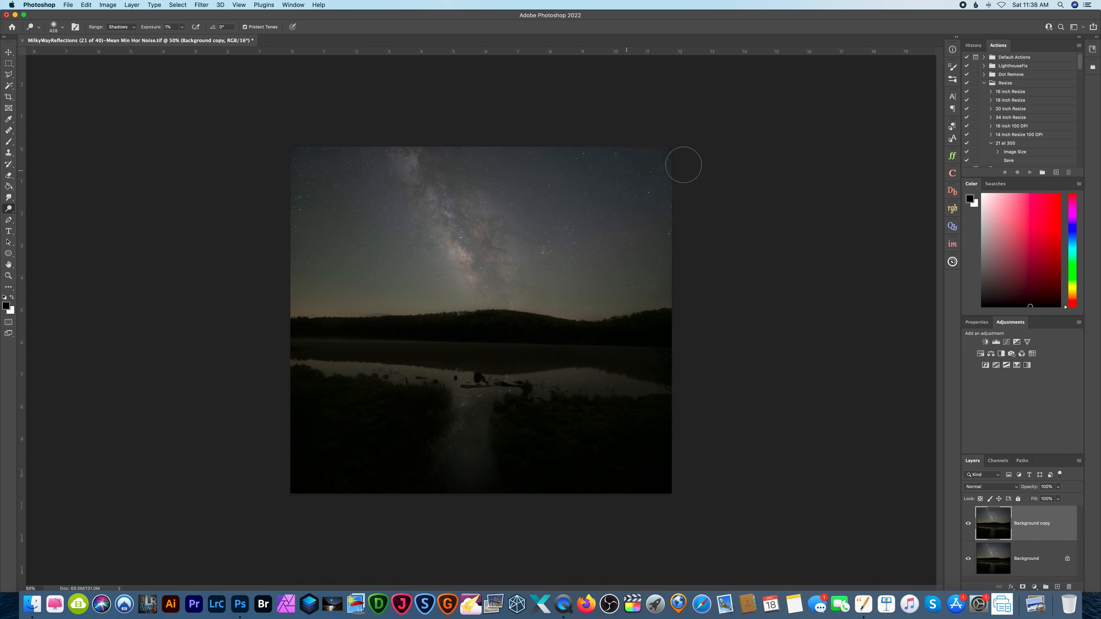
pyautogui.press('super+plus')
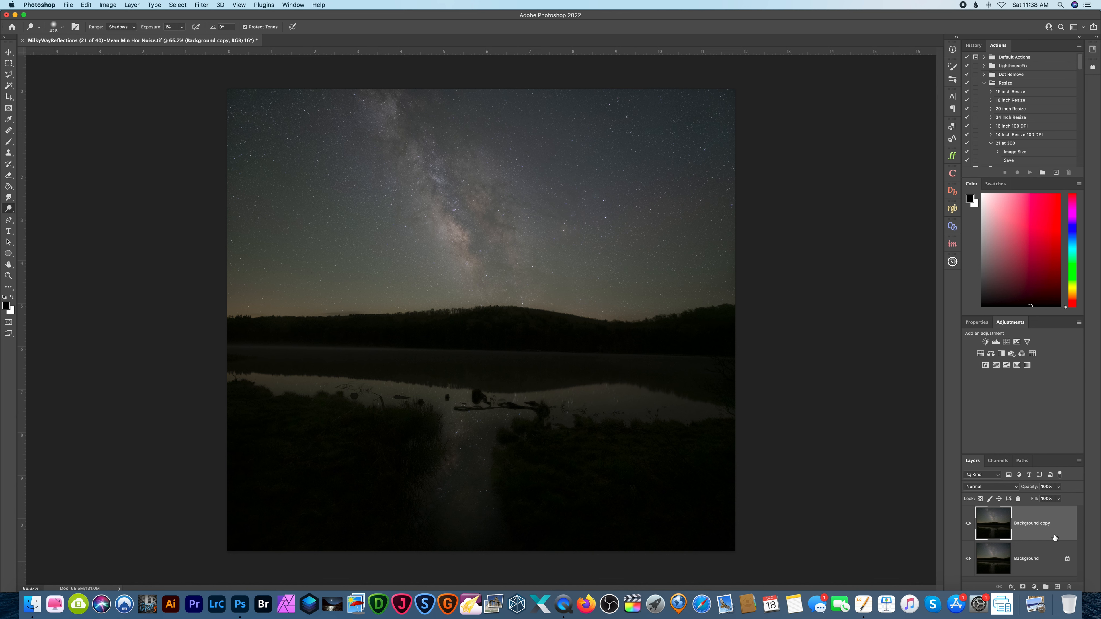
# Flatten the image into a single background layer and save the file.
pyautogui.rightClick(1048, 532)
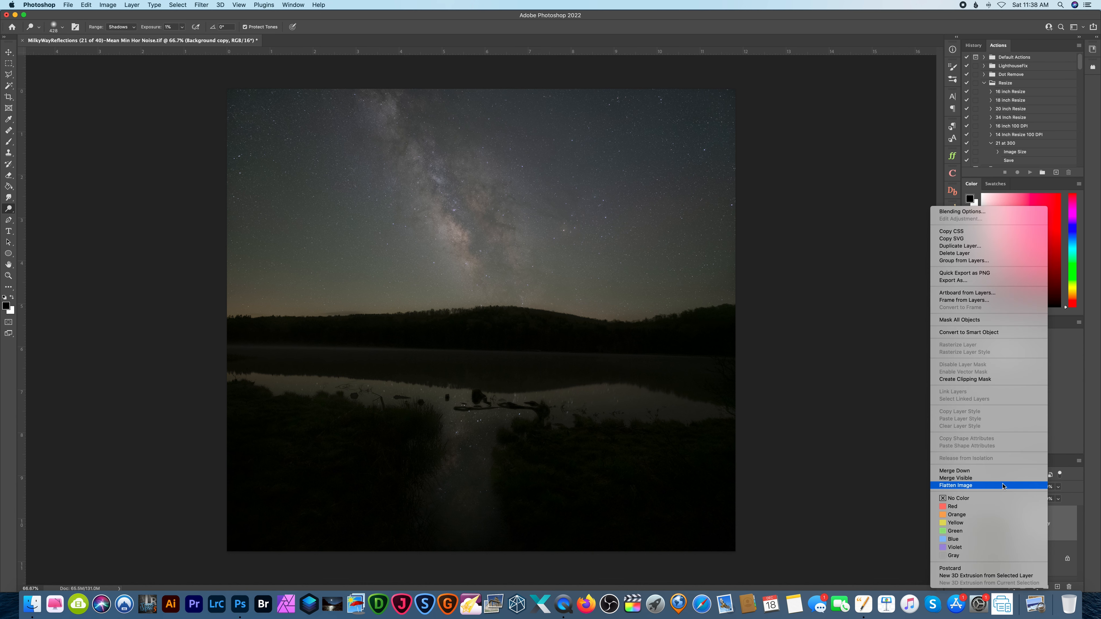
pyautogui.click(1040, 487)
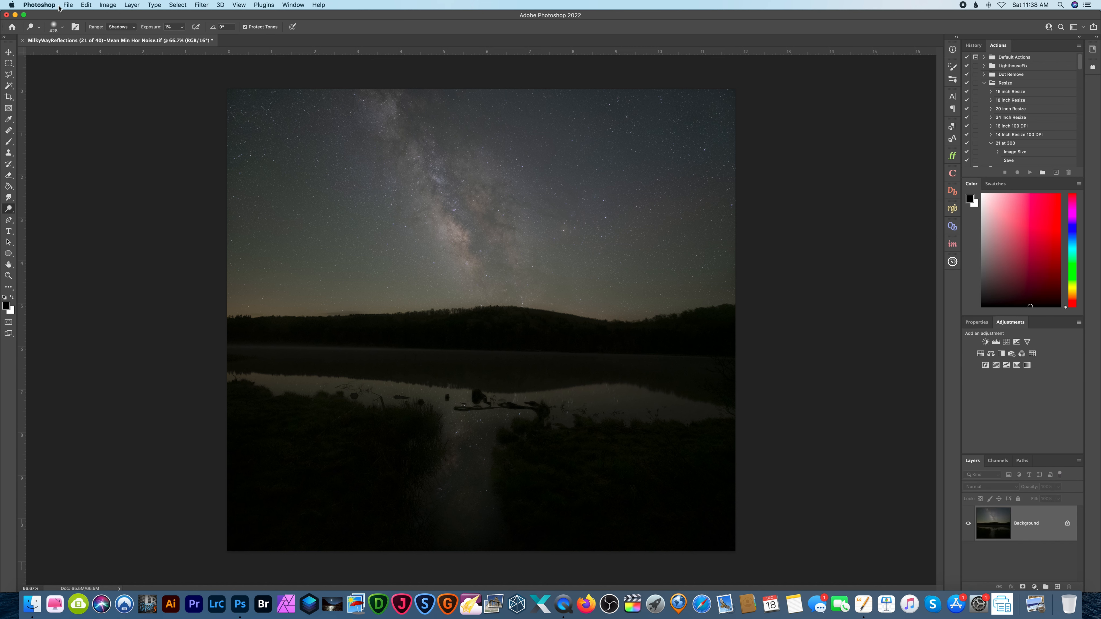
pyautogui.click(66, 5)
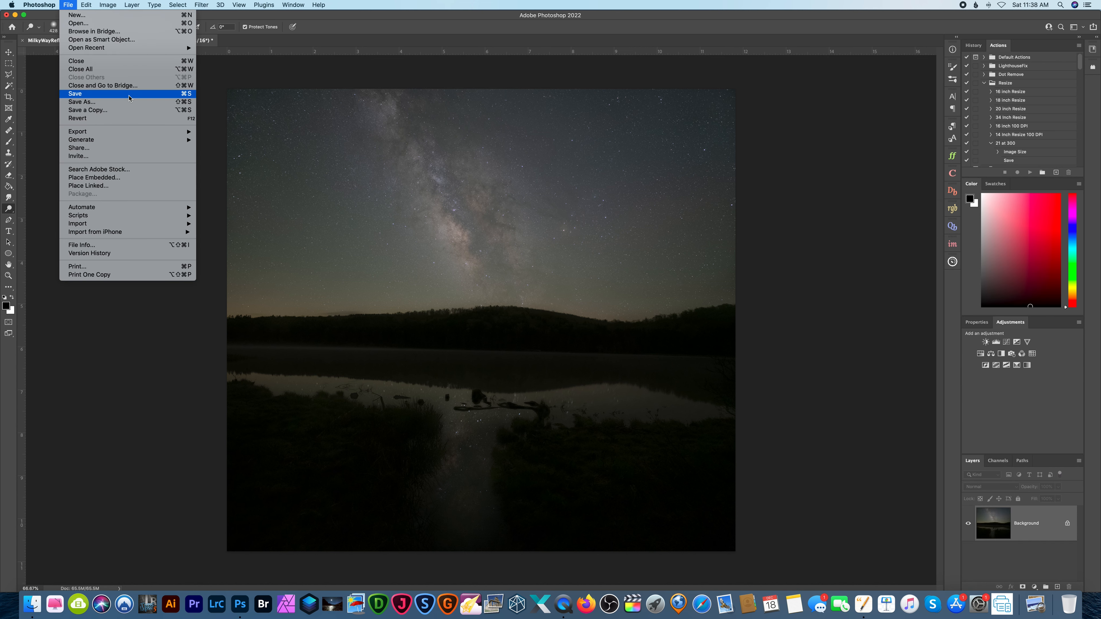
pyautogui.click(129, 94)
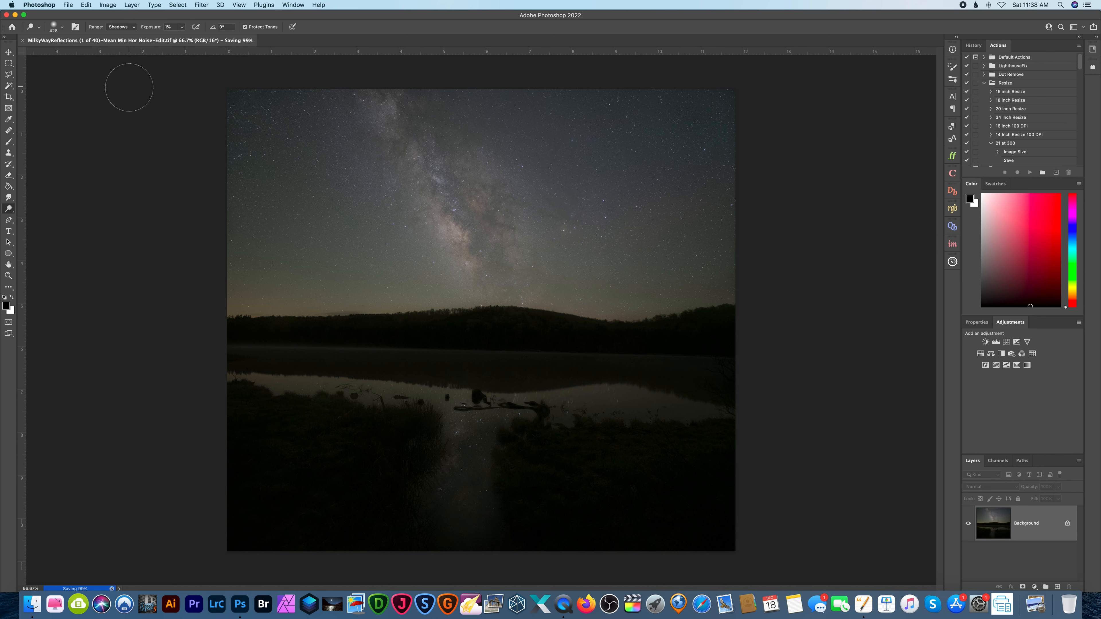
# Switch to Lightroom Classic and set the saved photo's Contrast to +37.
pyautogui.click(220, 604)
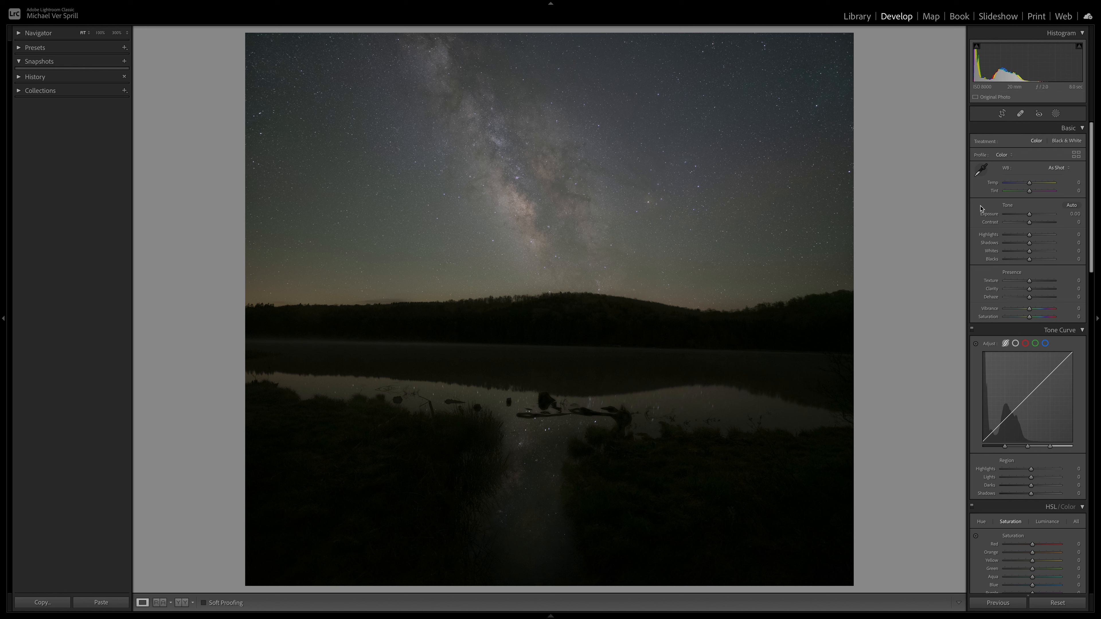
pyautogui.moveTo(1030, 222); pyautogui.dragTo(1040, 223)
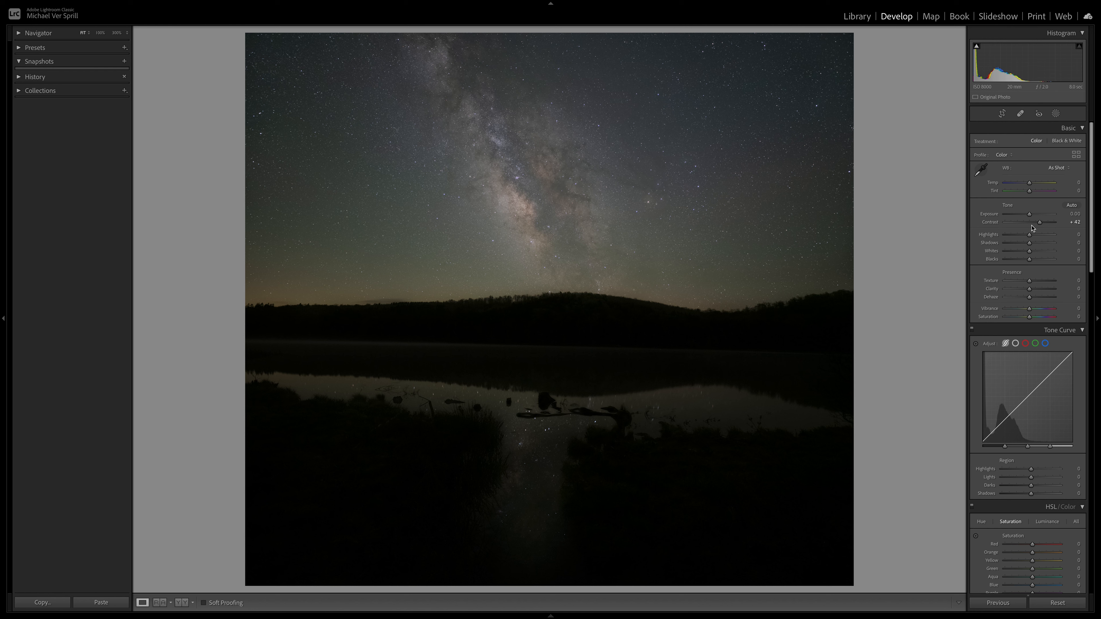
pyautogui.moveTo(1040, 224); pyautogui.dragTo(1038, 225)
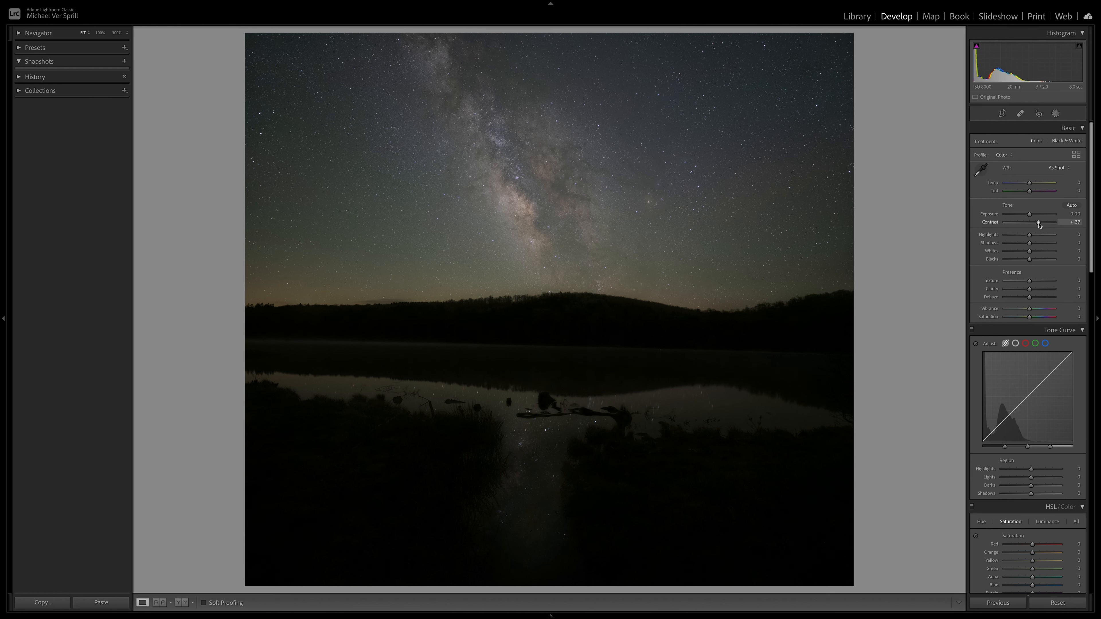